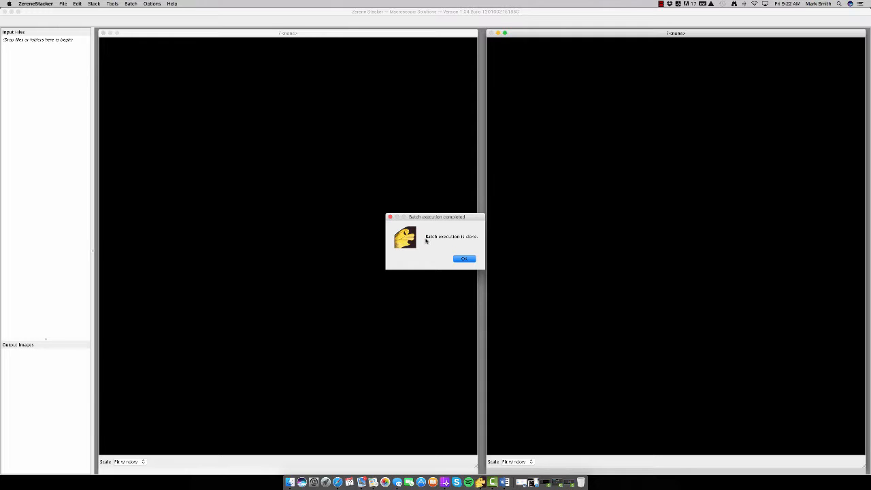
# - Dismiss the batch completion message and close Zerene Stacker
pyautogui.click(463, 259)
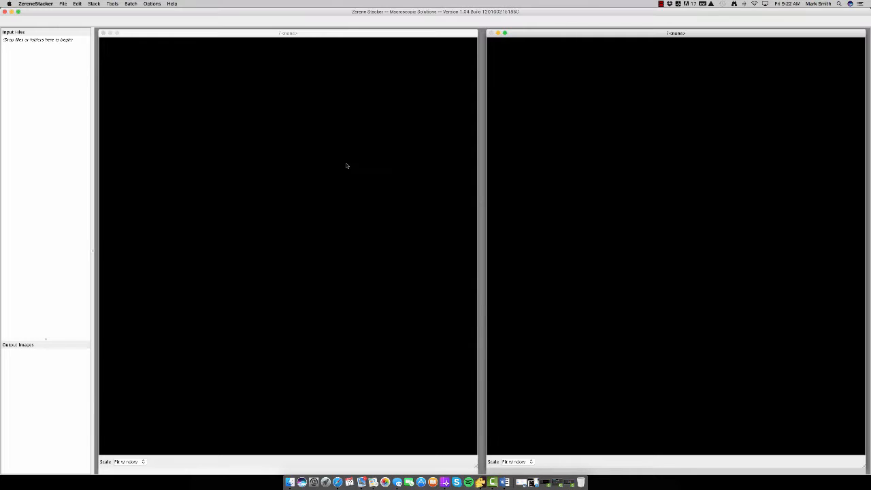
pyautogui.click(4, 11)
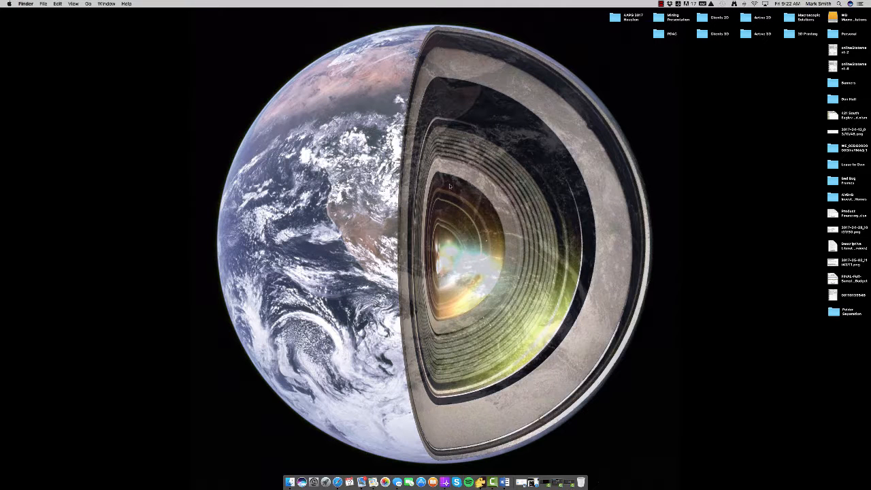
# - Open every stacked image from the Final folder of Active 3D > Video Tutorial Bee together in Preview
pyautogui.doubleClick(745, 35)
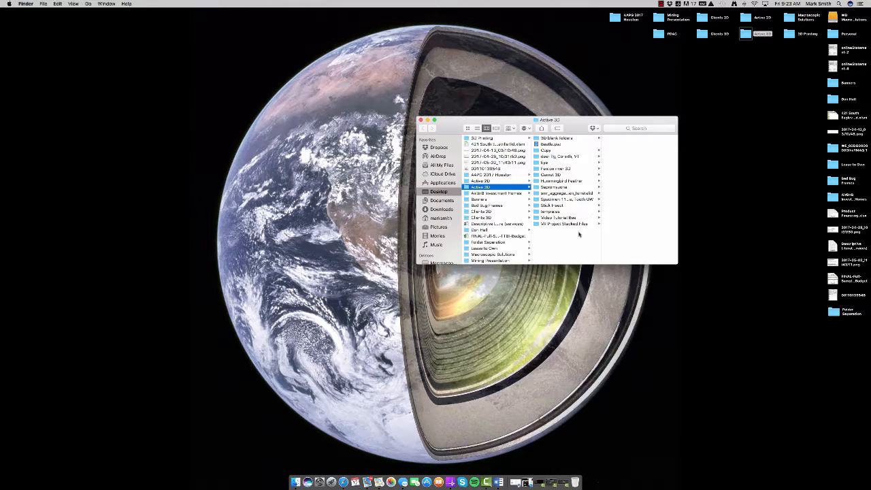
pyautogui.click(557, 212)
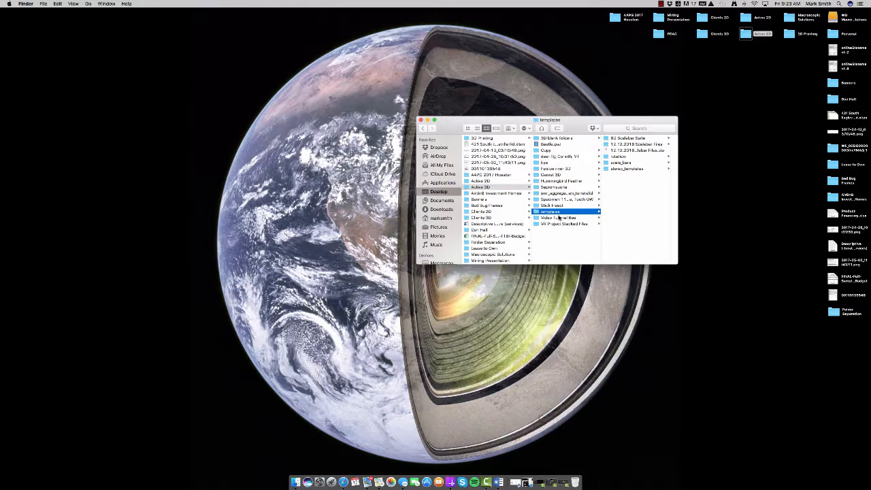
pyautogui.click(562, 219)
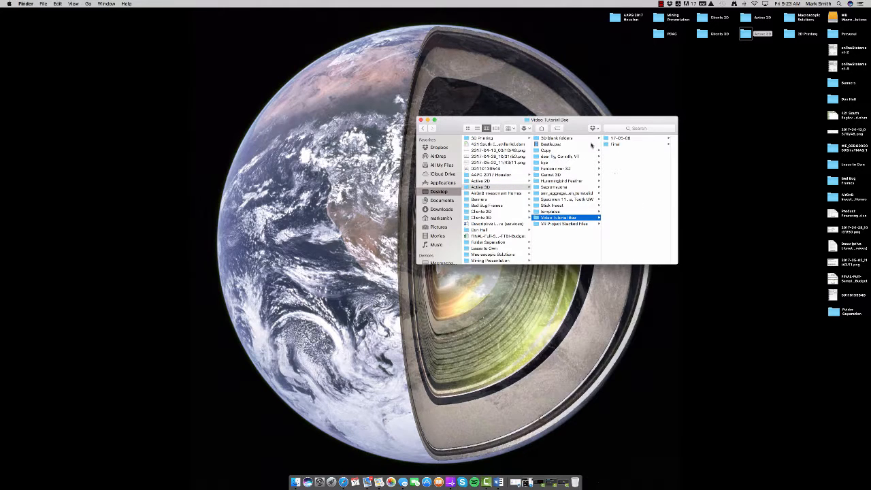
pyautogui.click(612, 144)
pyautogui.click(612, 144)
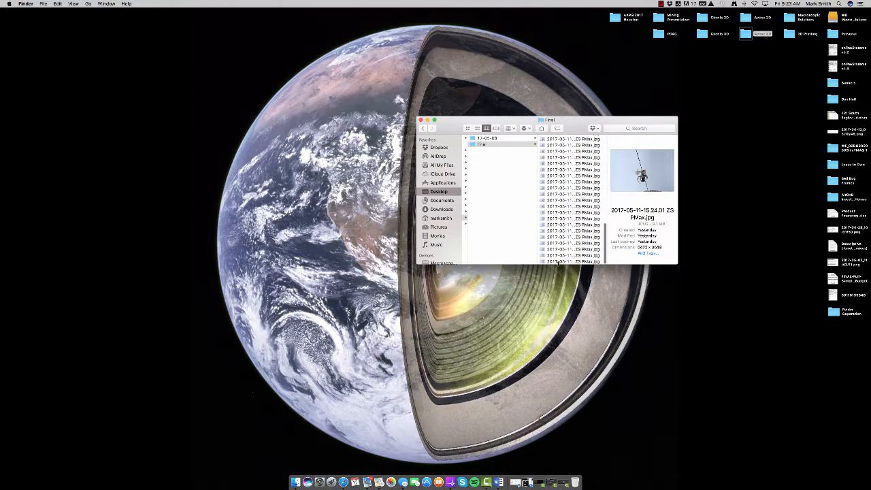
pyautogui.press('super+a')
pyautogui.press('super+o')
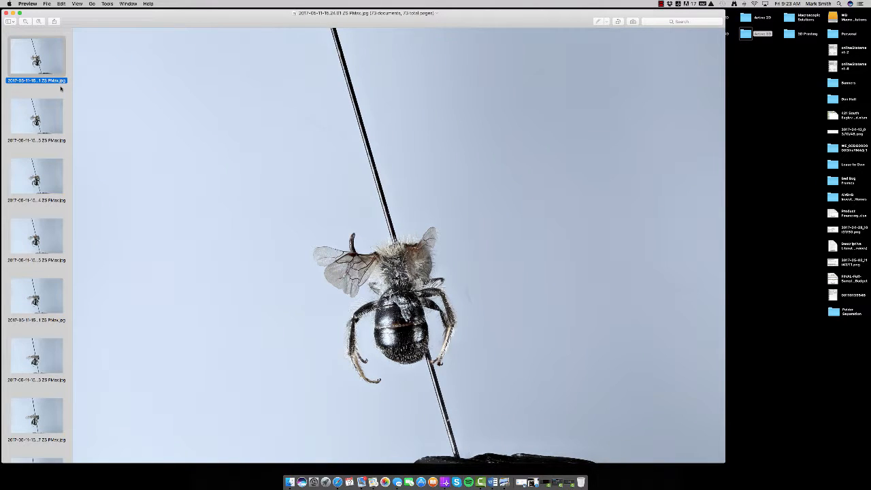
# - Step through the bee images from first to last to examine the full rotation, and close the Preview window
pyautogui.press('Down')
pyautogui.press('Down')
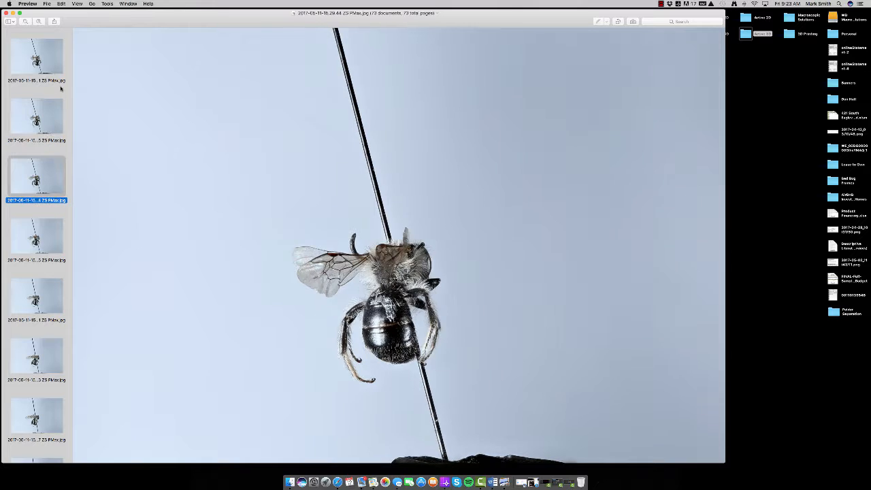
pyautogui.press('Down')
pyautogui.press('Down')
pyautogui.press('Down')
pyautogui.press('Down')
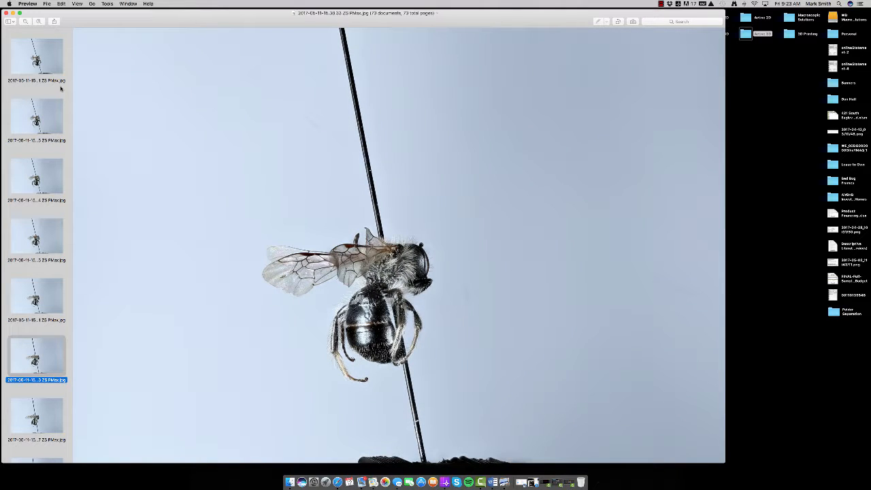
pyautogui.press('Down')
pyautogui.press('Down')
pyautogui.press('Down')
pyautogui.press('Down')
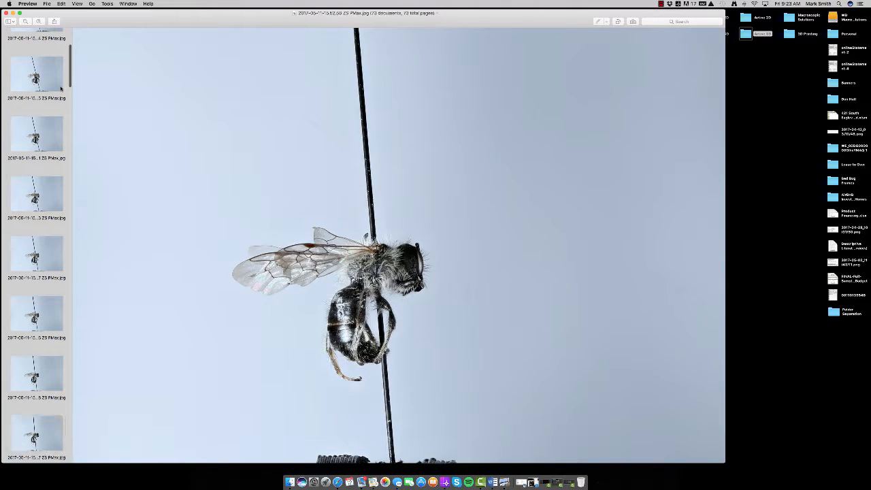
pyautogui.press('Down')
pyautogui.press('Down')
pyautogui.press('Down')
pyautogui.press('Down')
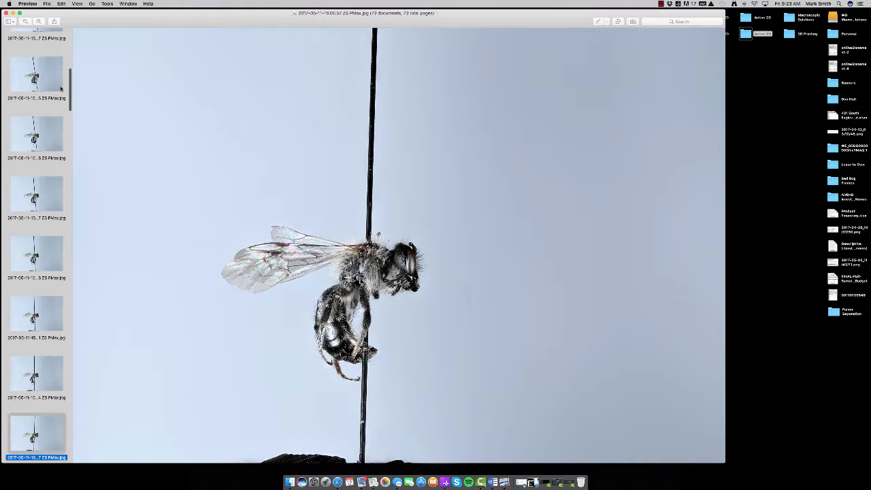
pyautogui.press('Down')
pyautogui.press('Down')
pyautogui.press('Down')
pyautogui.press('Down')
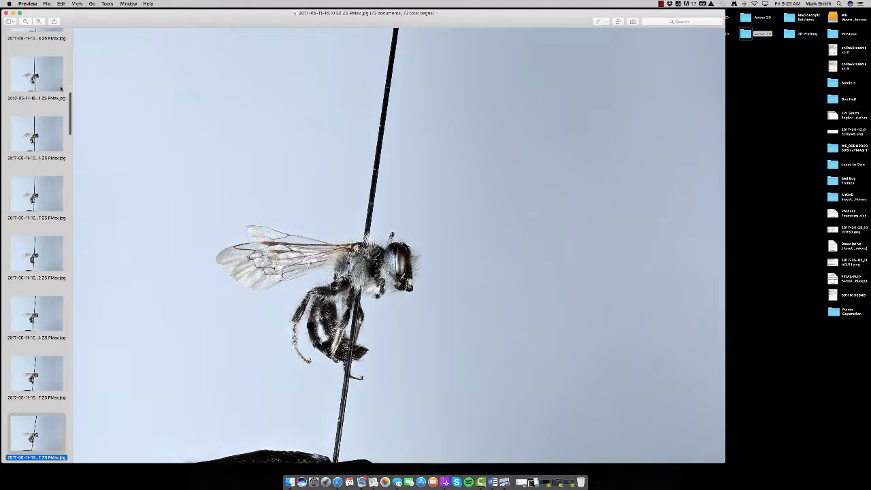
pyautogui.press('Down')
pyautogui.press('Down')
pyautogui.press('Down')
pyautogui.press('Down')
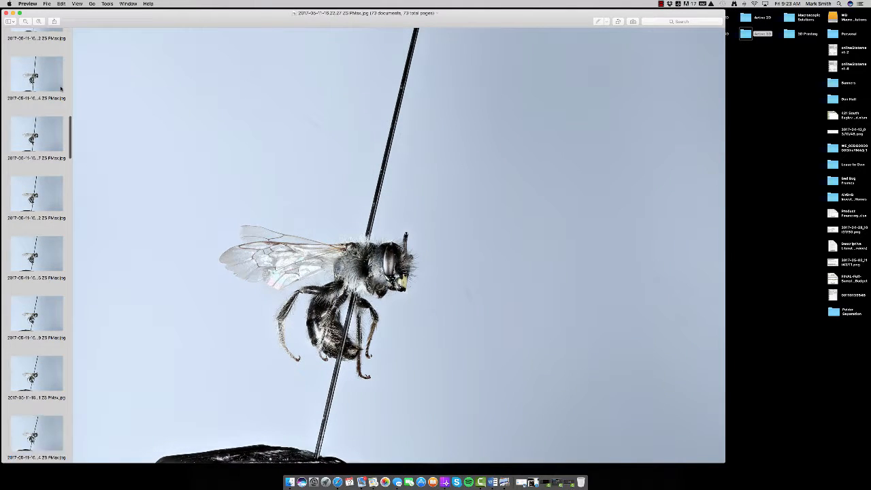
pyautogui.press('Down')
pyautogui.press('Down')
pyautogui.press('Down')
pyautogui.press('Down')
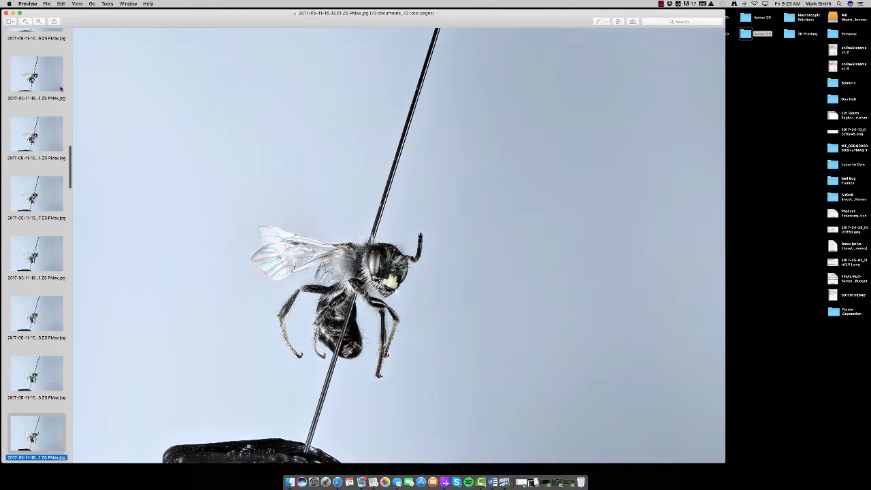
pyautogui.press('Down')
pyautogui.press('Down')
pyautogui.press('Down')
pyautogui.press('Down')
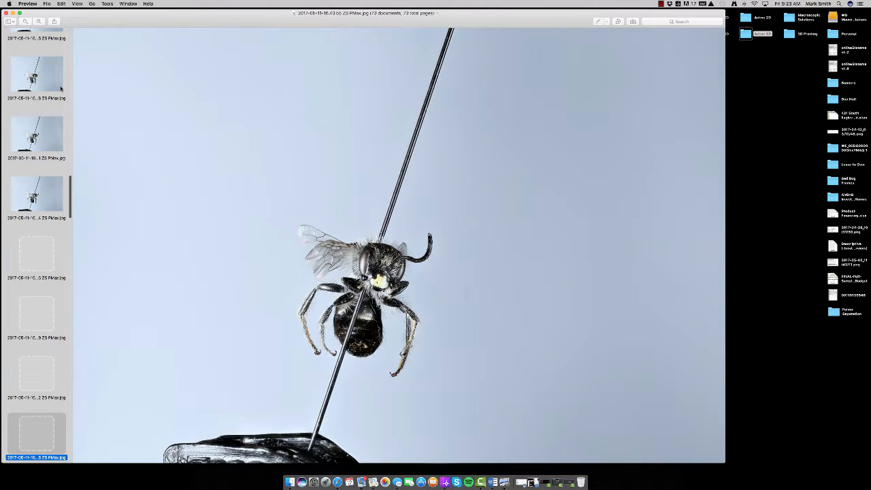
pyautogui.press('Down')
pyautogui.press('Down')
pyautogui.press('Down')
pyautogui.press('Down')
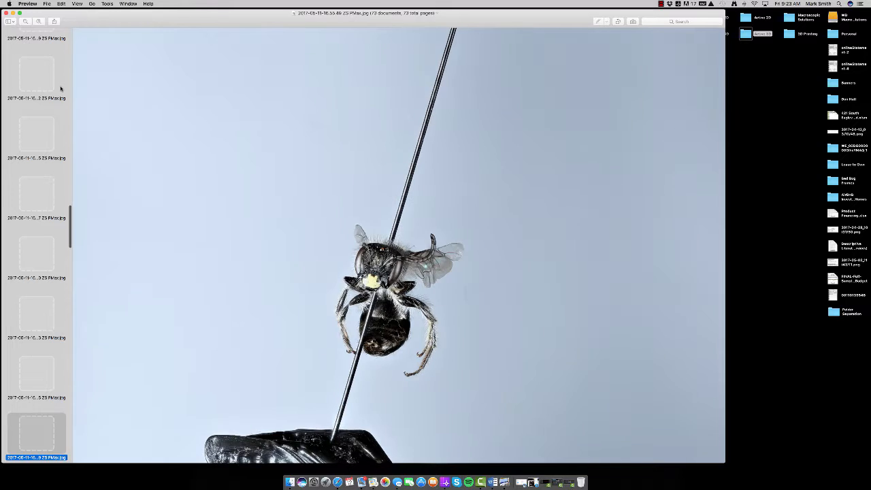
pyautogui.press('Down')
pyautogui.press('Down')
pyautogui.press('Down')
pyautogui.press('Down')
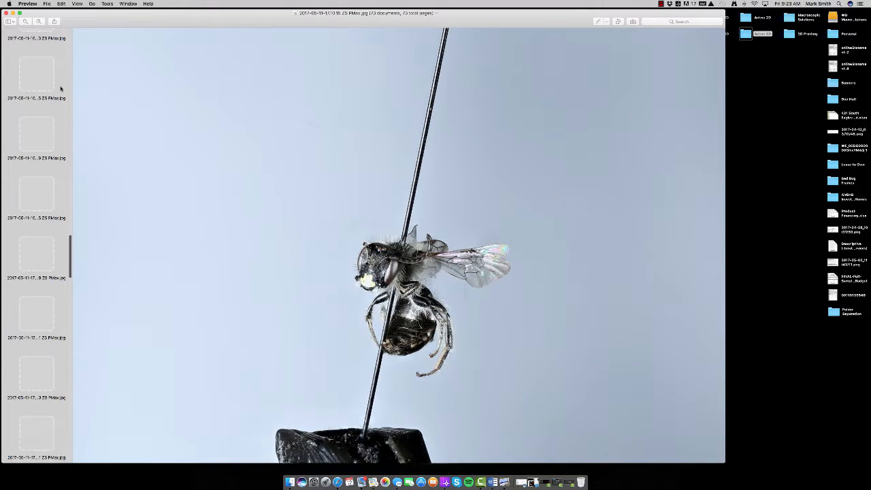
pyautogui.press('Down')
pyautogui.press('Down')
pyautogui.press('Down')
pyautogui.press('Down')
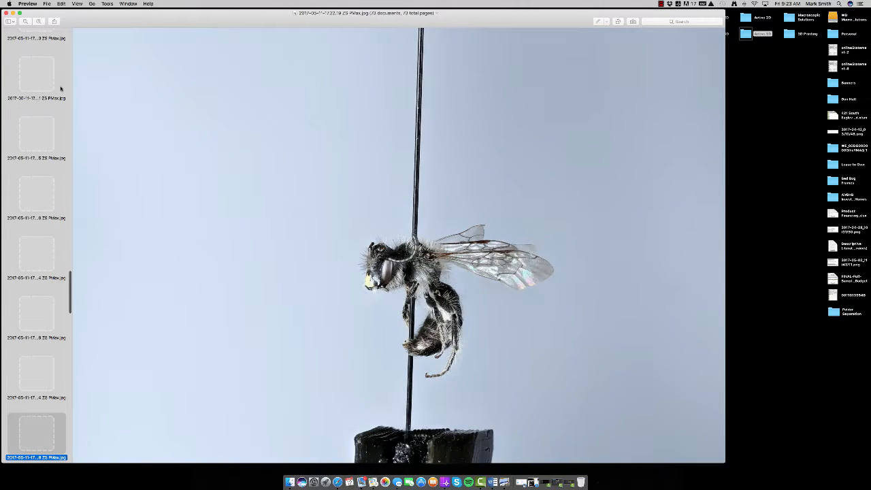
pyautogui.press('Down')
pyautogui.press('Down')
pyautogui.press('Down')
pyautogui.press('Down')
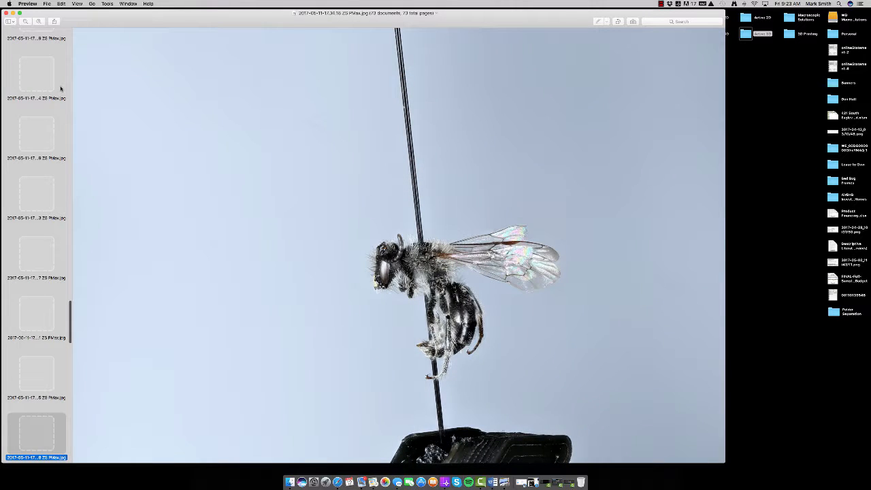
pyautogui.press('Down')
pyautogui.press('Down')
pyautogui.press('Down')
pyautogui.press('Down')
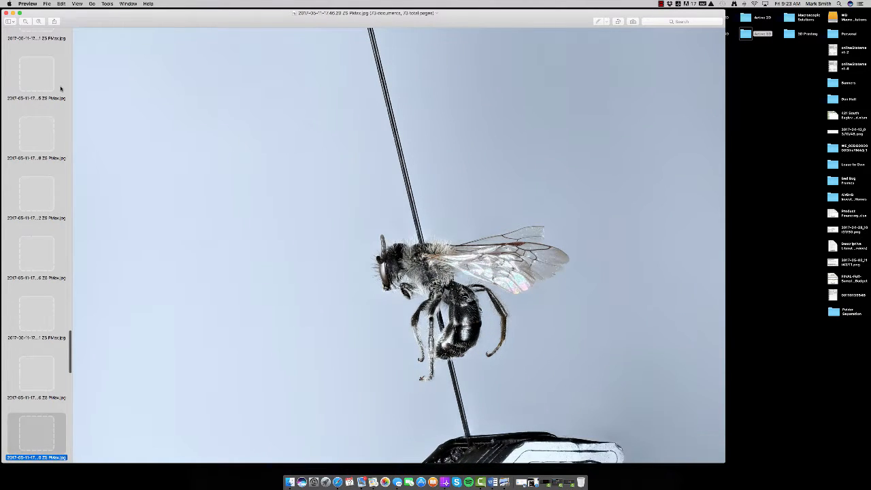
pyautogui.press('Down')
pyautogui.press('Down')
pyautogui.press('Down')
pyautogui.press('Down')
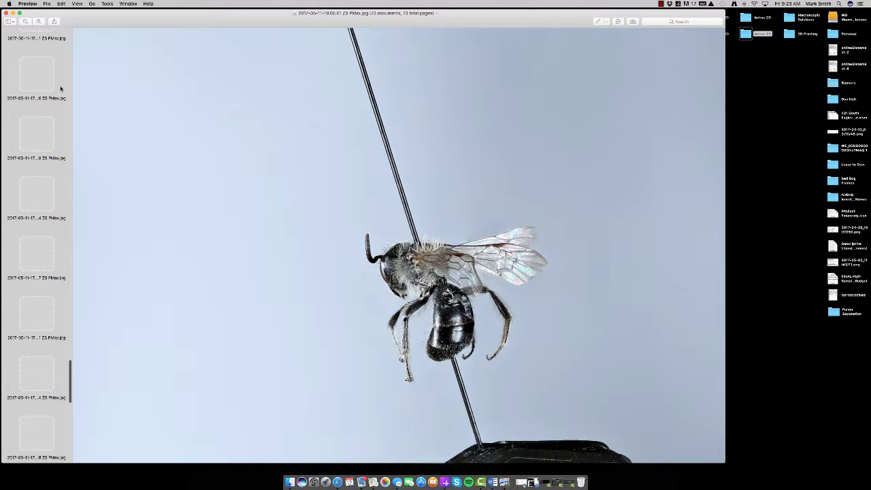
pyautogui.press('Down')
pyautogui.press('Down')
pyautogui.press('Down')
pyautogui.press('Down')
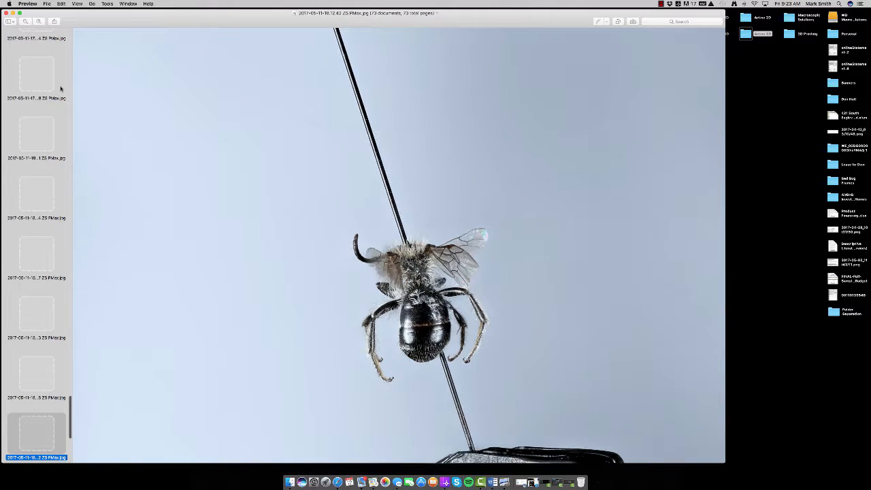
pyautogui.press('Down')
pyautogui.press('Down')
pyautogui.press('Down')
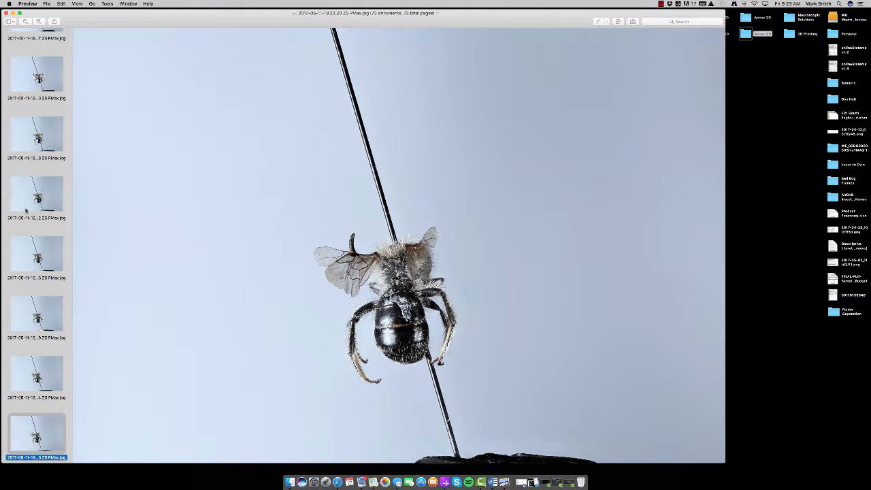
pyautogui.scroll(-10, 26, 212)
pyautogui.scroll(15, 26, 212)
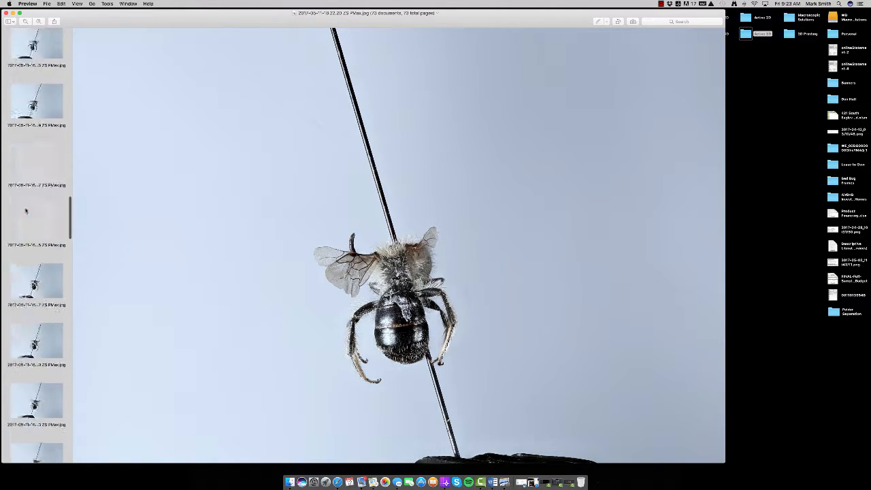
pyautogui.scroll(5, 26, 212)
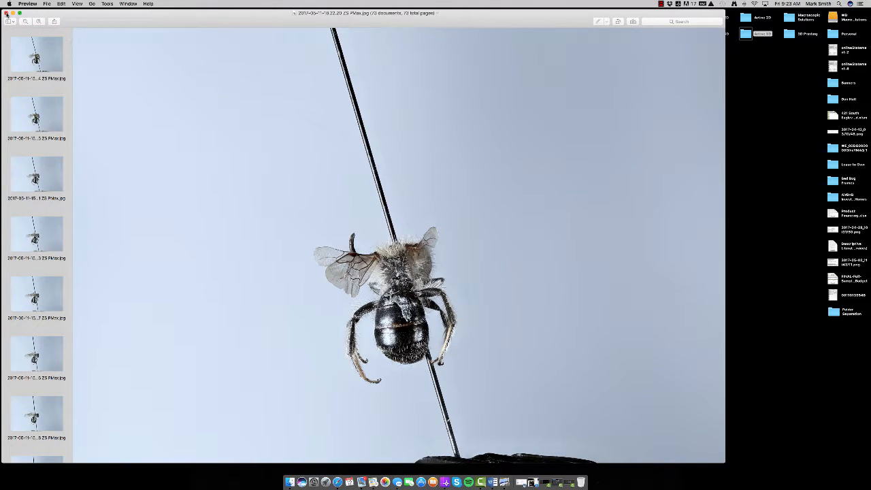
pyautogui.click(6, 13)
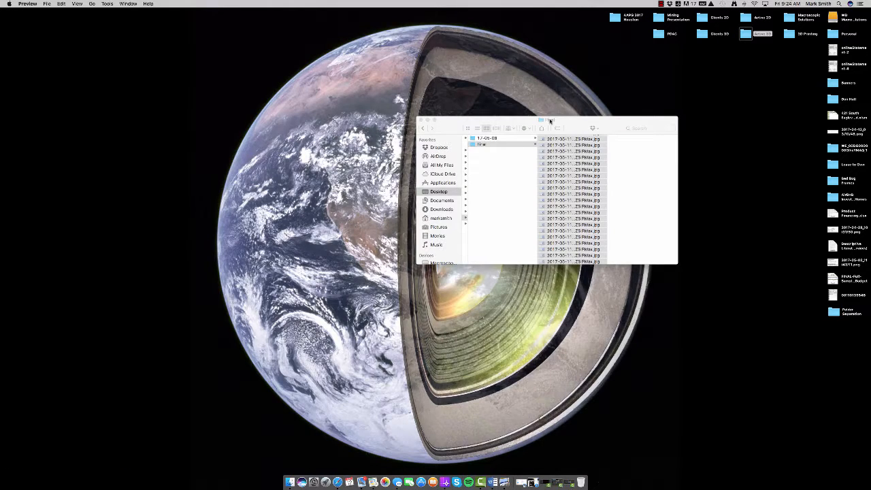
# - Go back to the Video Tutorial Bee folder in Finder, reselect its Final subfolder and reposition the window
pyautogui.click(533, 191)
pyautogui.press('super+a')
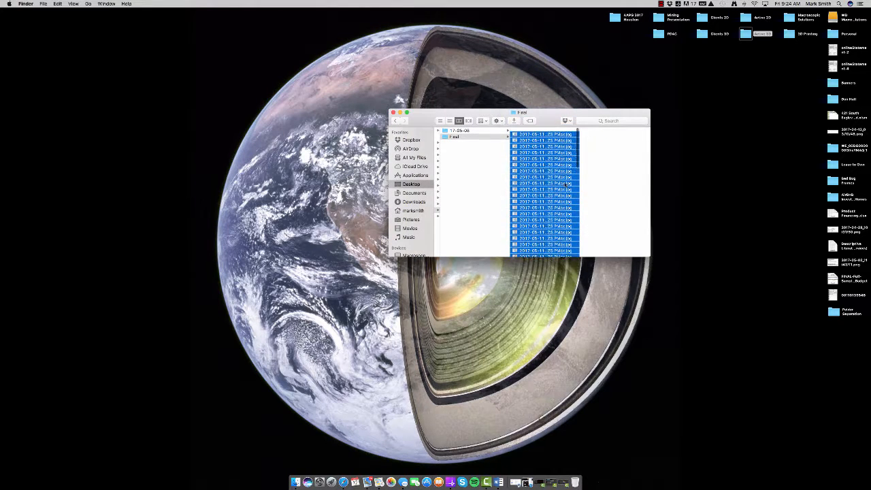
pyautogui.click(480, 215)
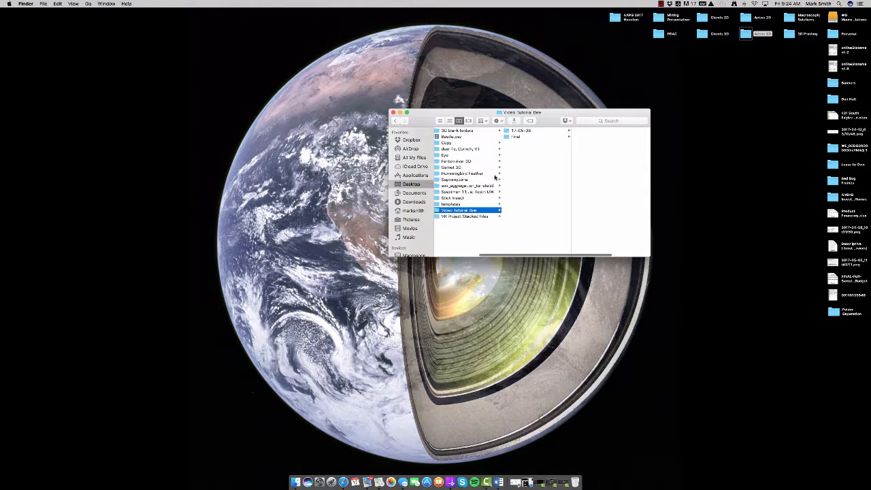
pyautogui.click(521, 137)
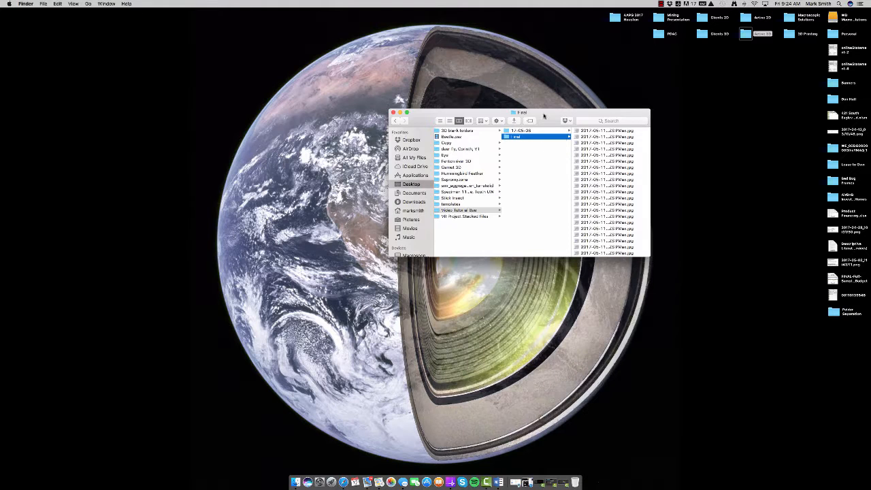
pyautogui.moveTo(543, 115); pyautogui.dragTo(516, 113)
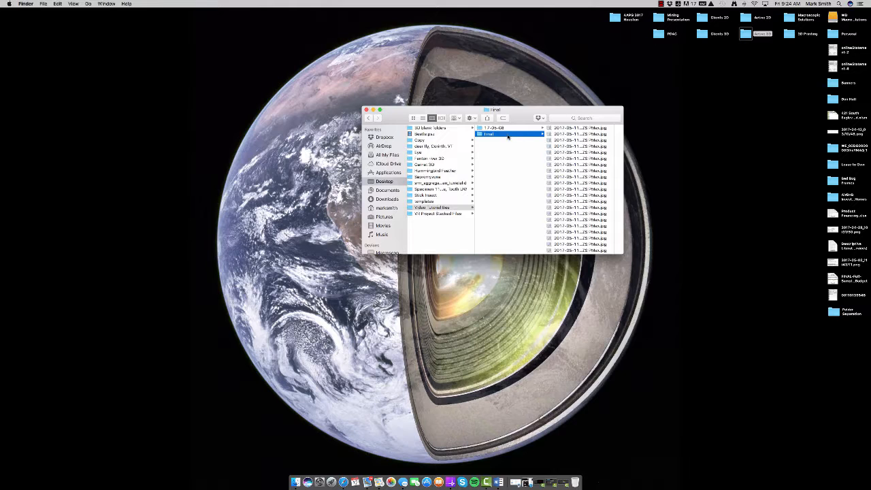
# - Show the file information for the first image, 2017-05-11-15.24.01 ZS PMax.jpg, and highlight its creation time
pyautogui.click(556, 129)
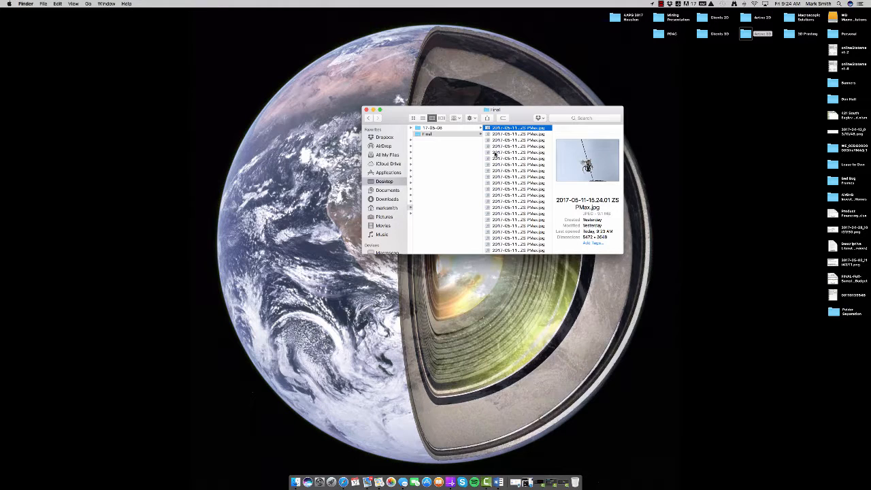
pyautogui.rightClick(500, 130)
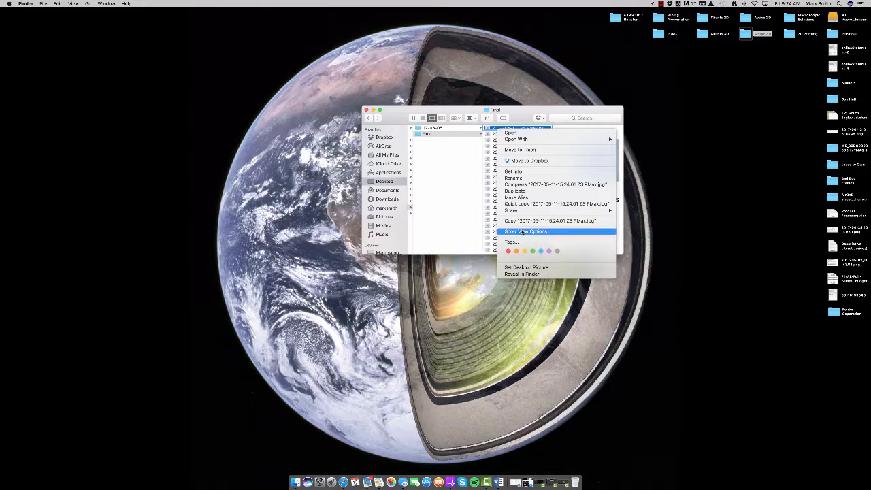
pyautogui.click(513, 172)
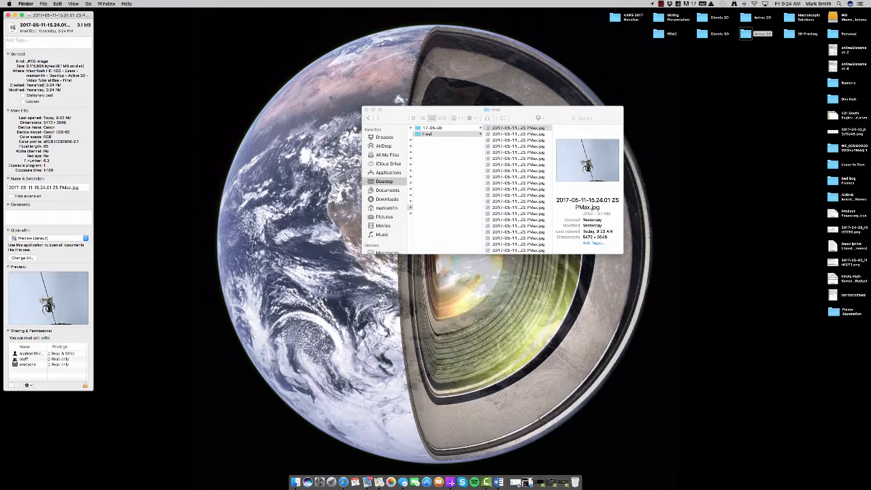
pyautogui.moveTo(46, 85); pyautogui.dragTo(61, 84)
# - Show the file information for the last image, 2017-05-11-18.22.20 ZS PMax.jpg, and highlight its creation time
pyautogui.scroll(-5, 513, 170)
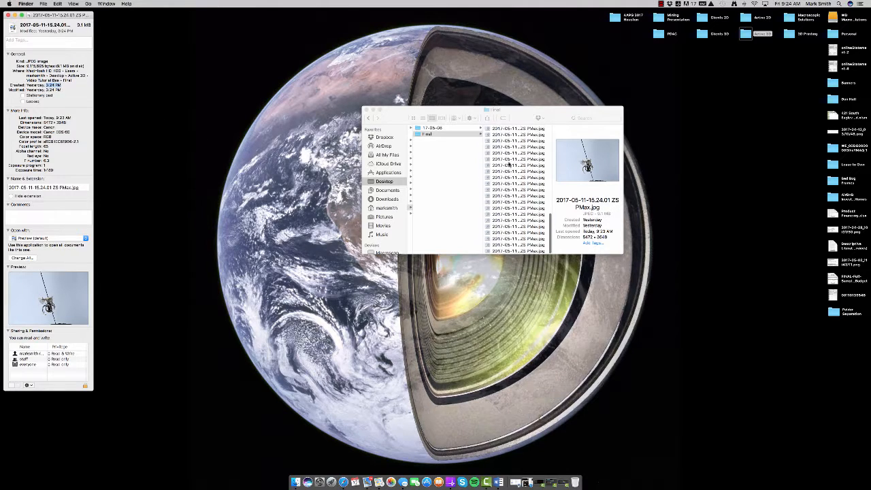
pyautogui.click(496, 251)
pyautogui.rightClick(496, 251)
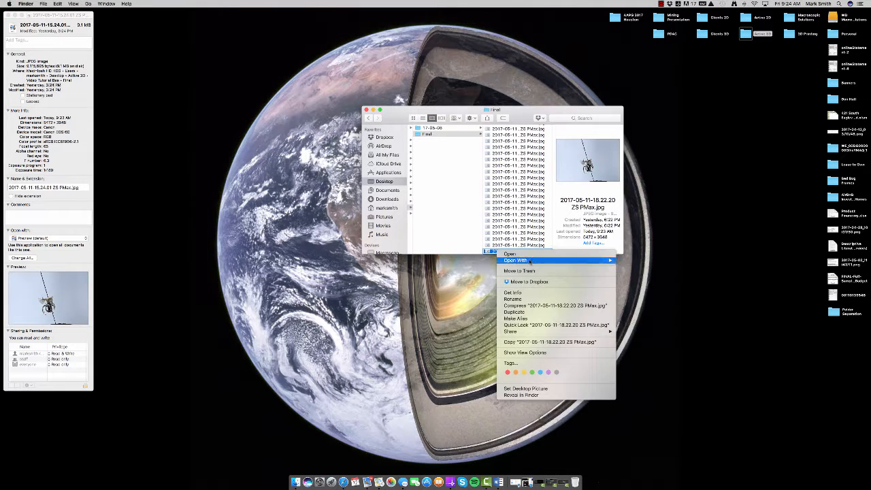
pyautogui.click(539, 293)
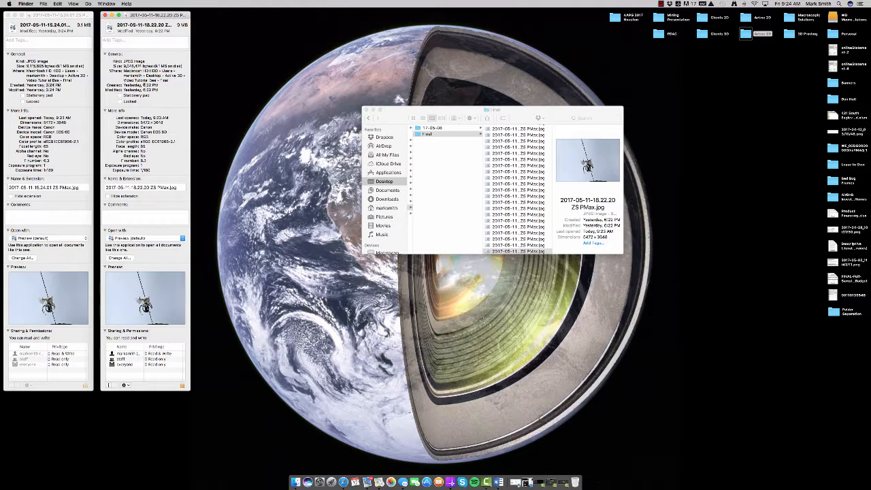
pyautogui.moveTo(146, 84); pyautogui.dragTo(162, 101)
# - Open the Mac's system overview, set it beside the image folder and close both image information windows
pyautogui.click(10, 4)
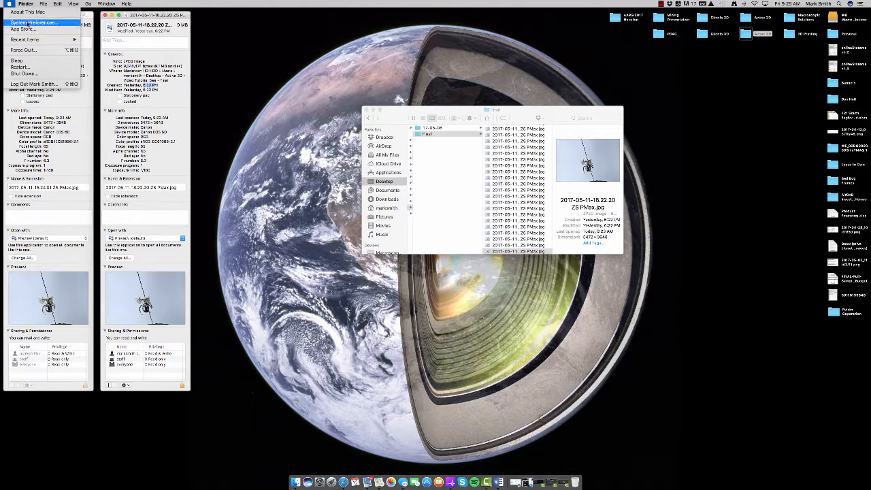
pyautogui.click(29, 12)
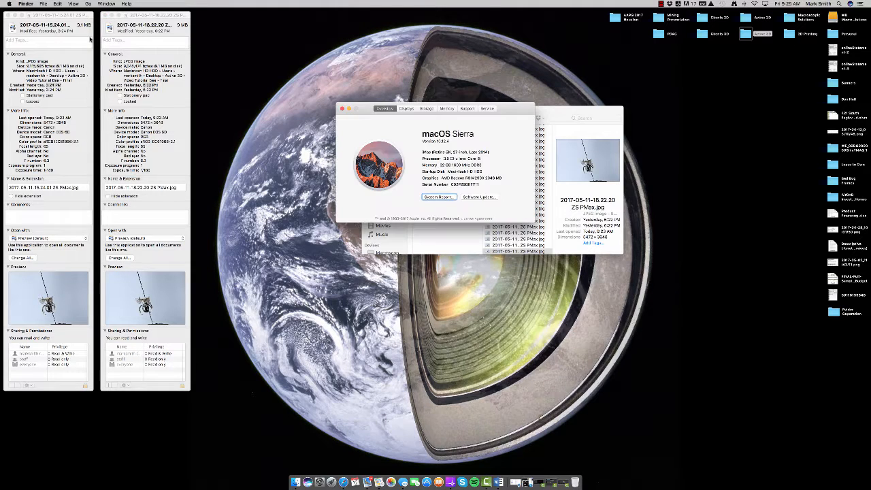
pyautogui.moveTo(367, 107); pyautogui.dragTo(282, 121)
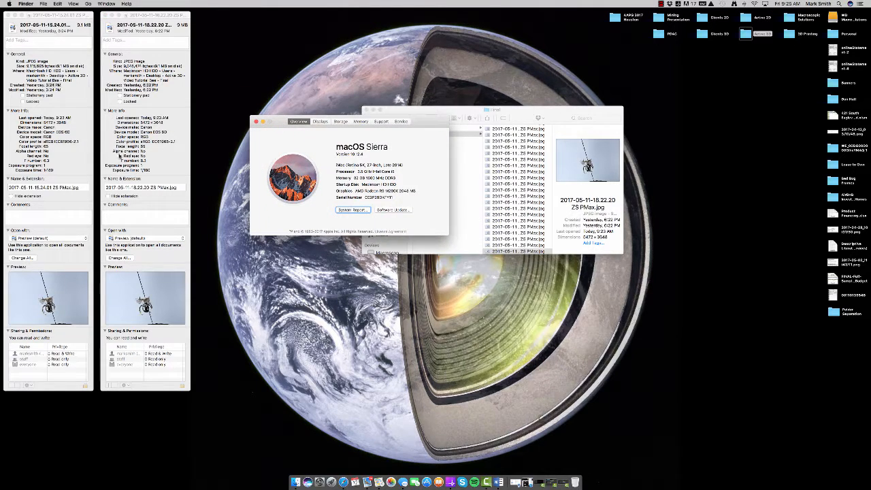
pyautogui.click(104, 14)
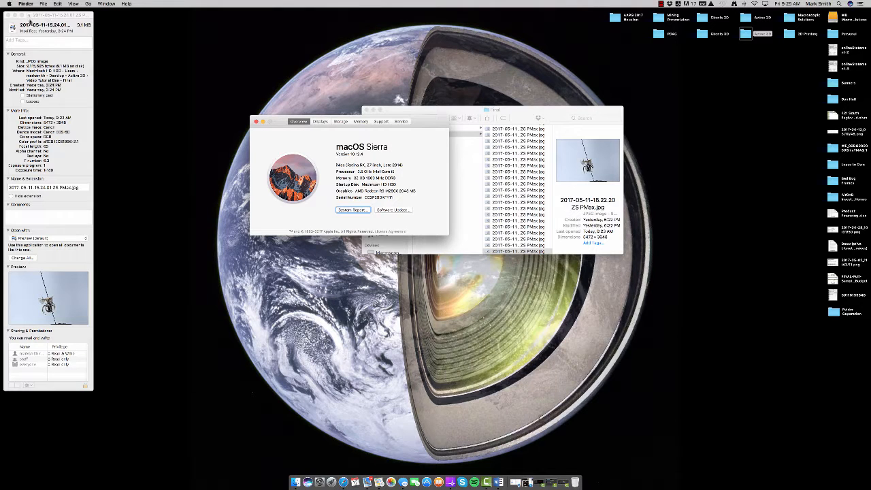
pyautogui.click(7, 15)
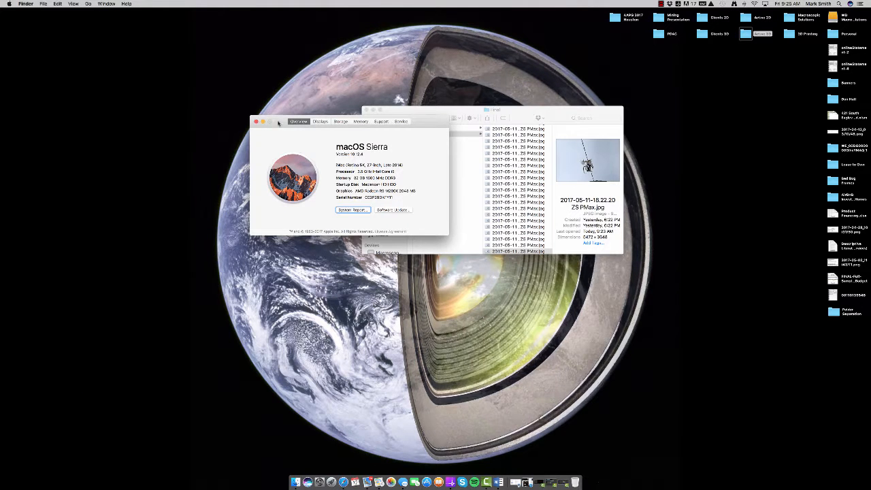
# - Highlight the processor speed in the Mac's system overview, then close the overview
pyautogui.moveTo(278, 123); pyautogui.dragTo(211, 153)
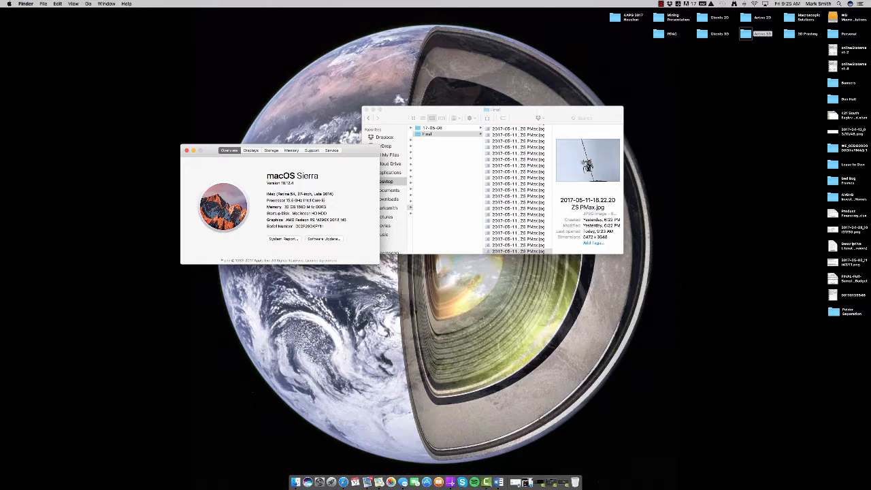
pyautogui.moveTo(287, 200); pyautogui.dragTo(302, 200)
pyautogui.click(187, 151)
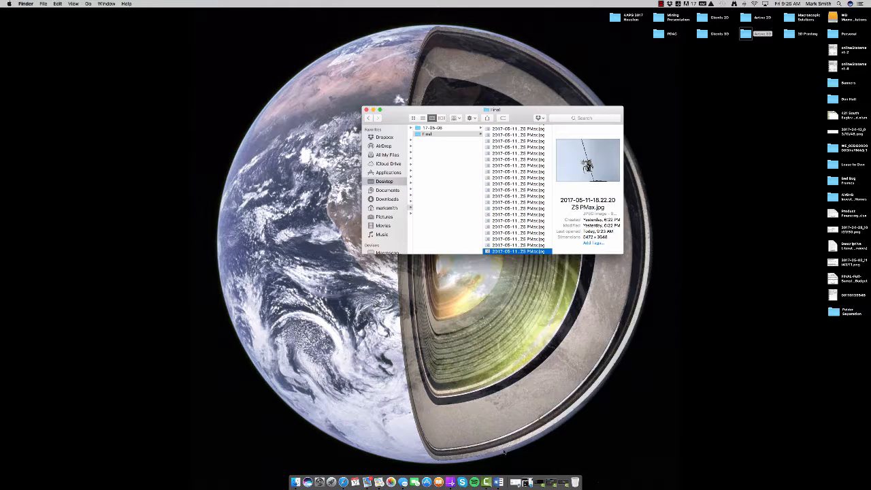
# - Move the Finder window aside, search the installed applications for "pho" and launch PhotoScanPro
pyautogui.moveTo(408, 112); pyautogui.dragTo(594, 111)
pyautogui.click(445, 275)
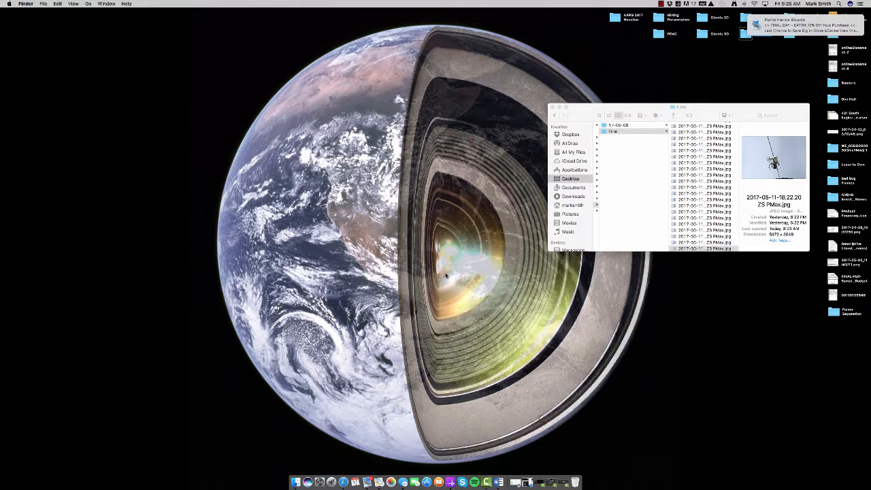
pyautogui.press('F4')
pyautogui.write('pho')
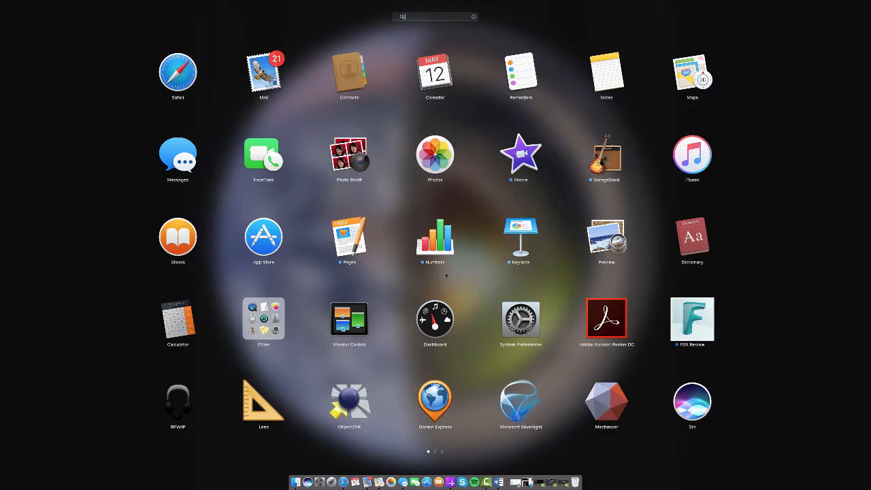
pyautogui.press('Down')
pyautogui.press('Left')
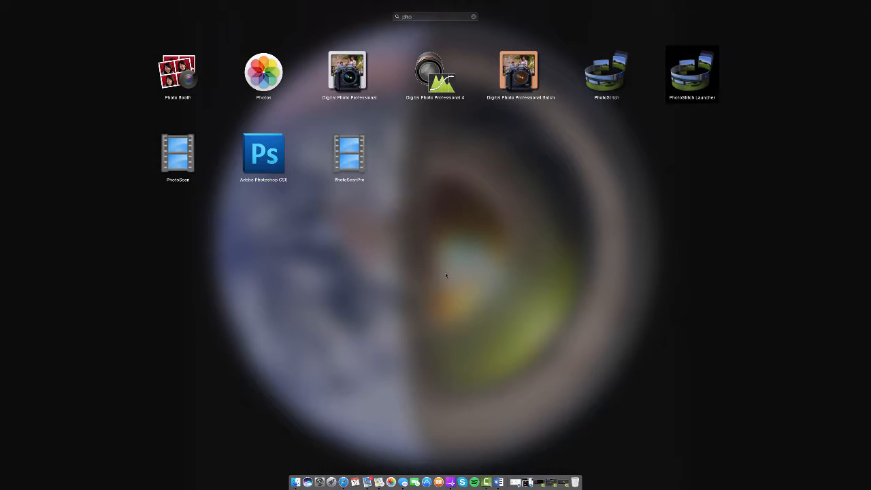
pyautogui.click(355, 161)
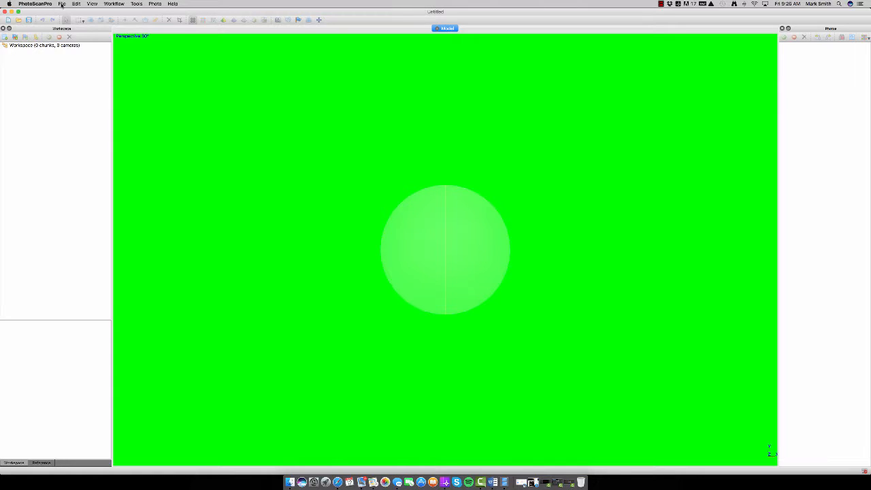
# - Set the model view's background color to White in the PhotoScan appearance preferences
pyautogui.click(62, 4)
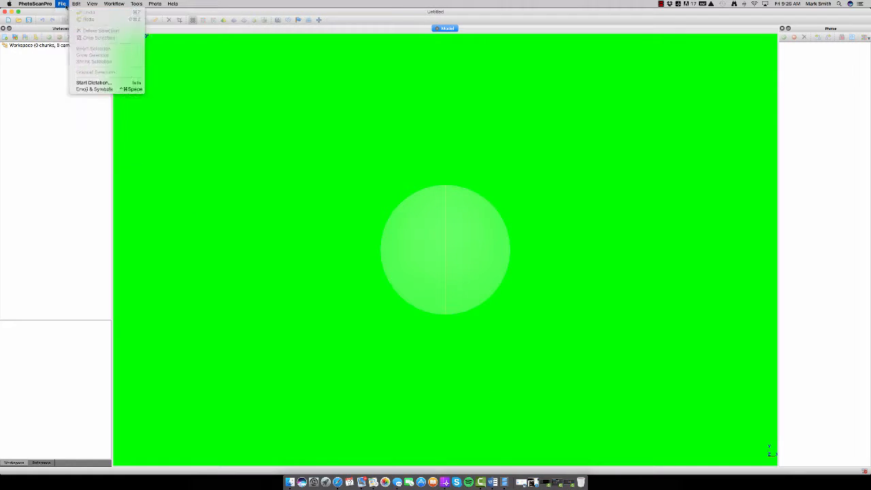
pyautogui.moveTo(34, 3)
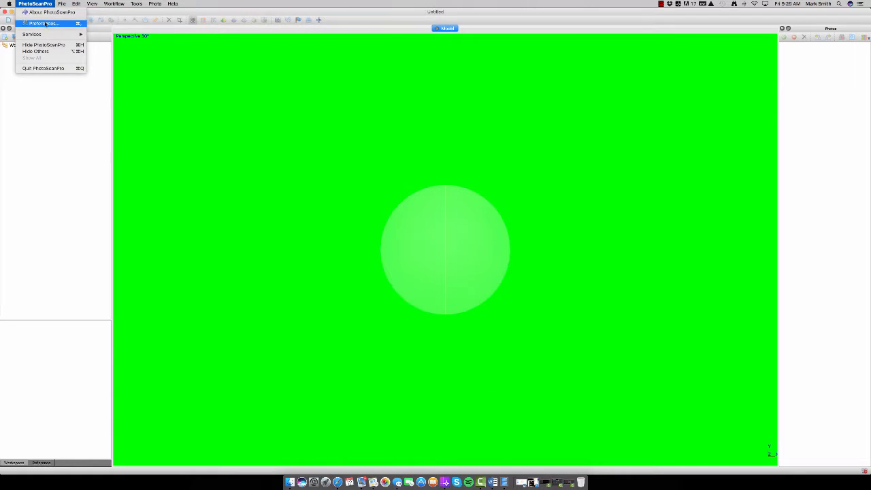
pyautogui.click(41, 23)
pyautogui.click(486, 139)
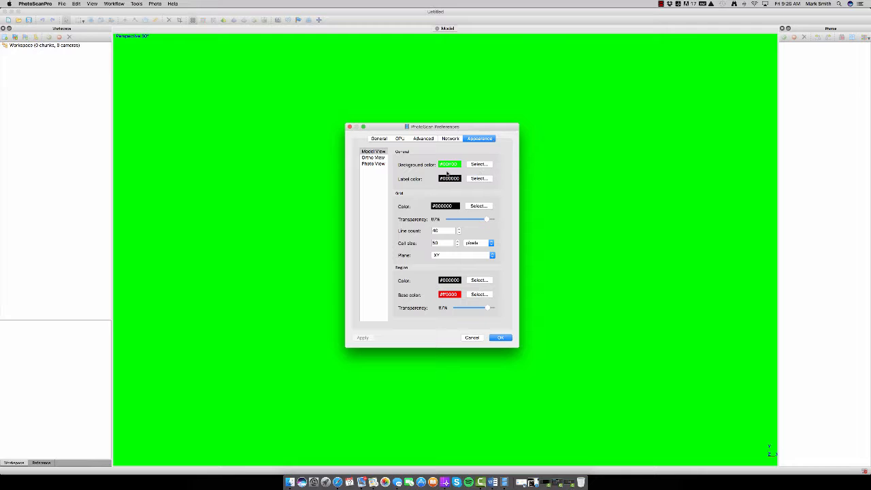
pyautogui.click(479, 164)
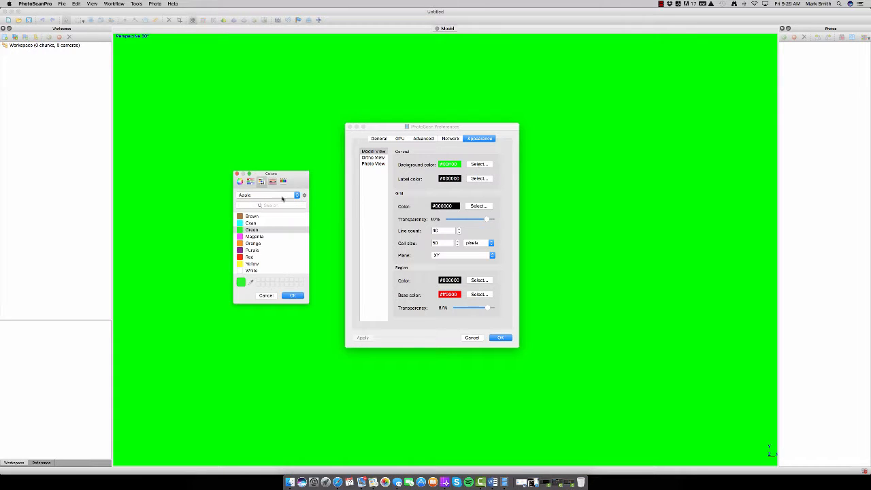
pyautogui.click(252, 270)
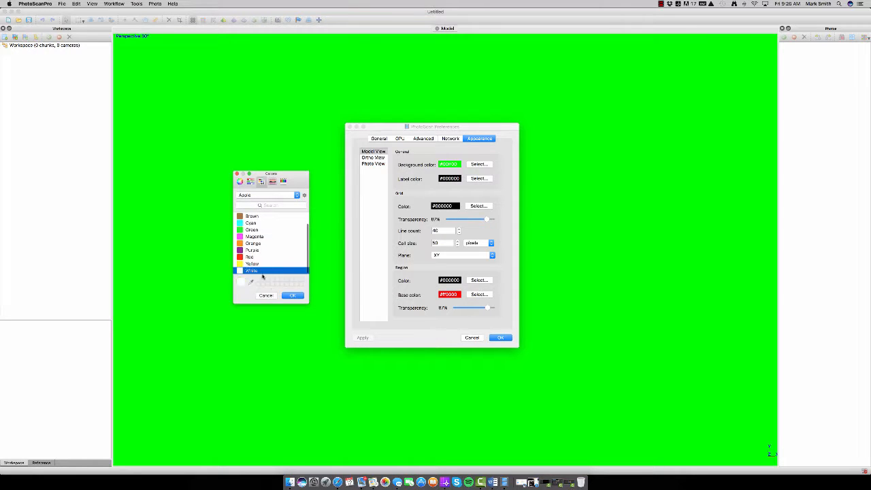
pyautogui.click(292, 296)
pyautogui.click(498, 337)
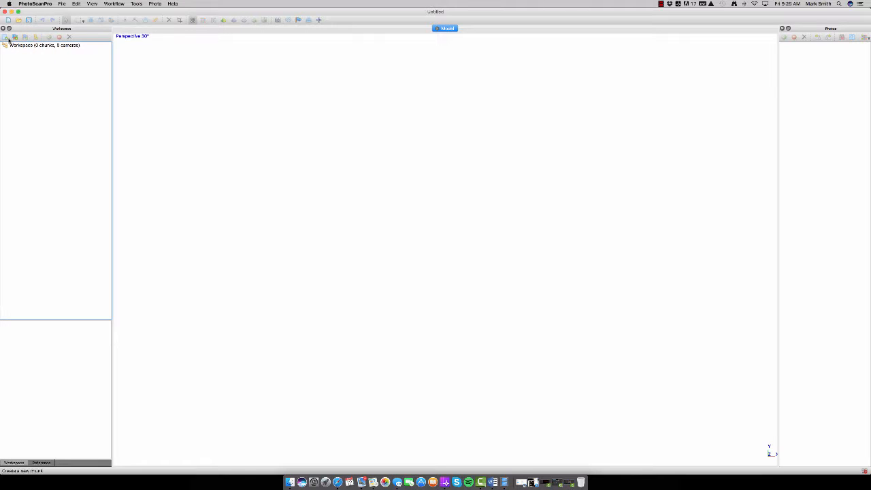
# - Create a new chunk and add every image from Desktop > Active 3D > Video Tutorial Bee > Final to it
pyautogui.click(5, 38)
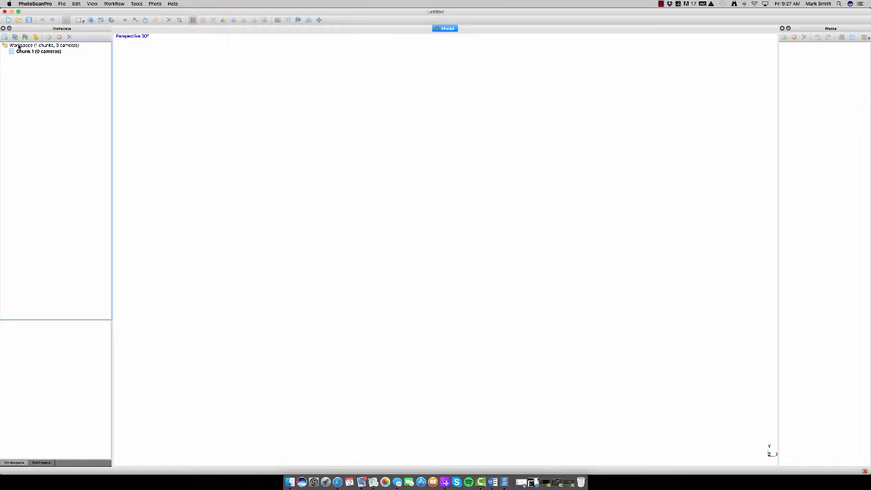
pyautogui.click(15, 37)
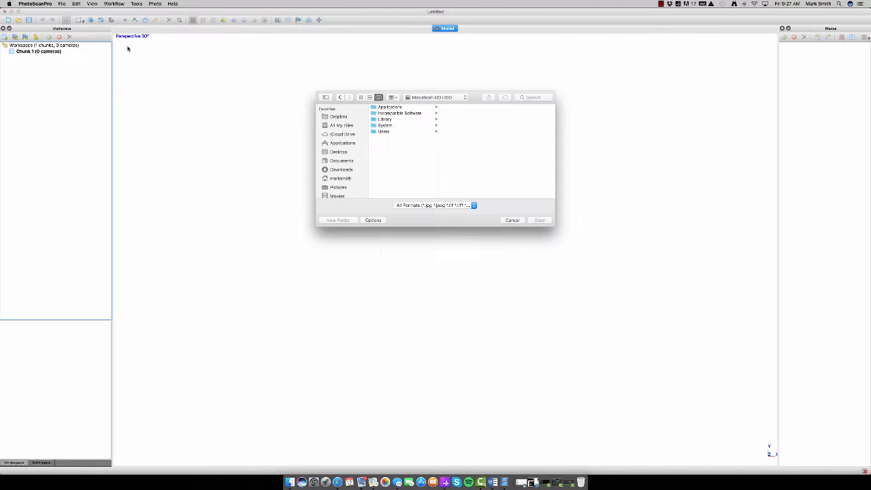
pyautogui.click(337, 151)
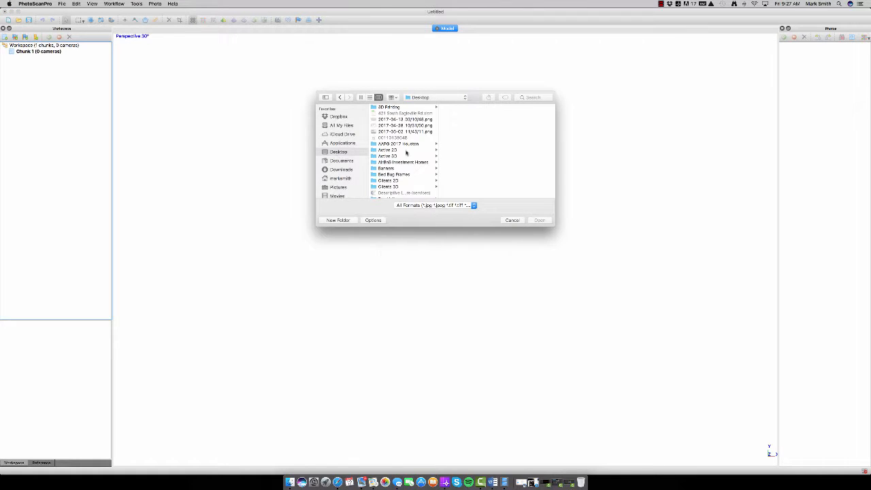
pyautogui.scroll(-2, 405, 154)
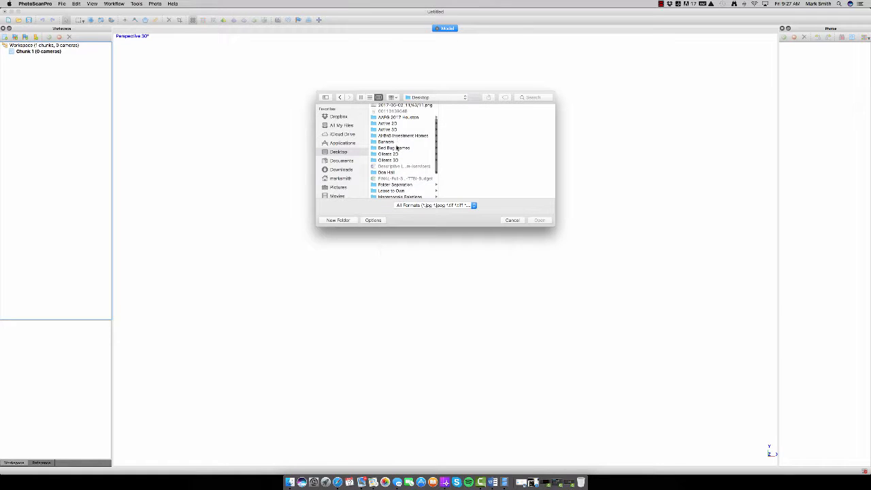
pyautogui.click(397, 129)
pyautogui.click(470, 186)
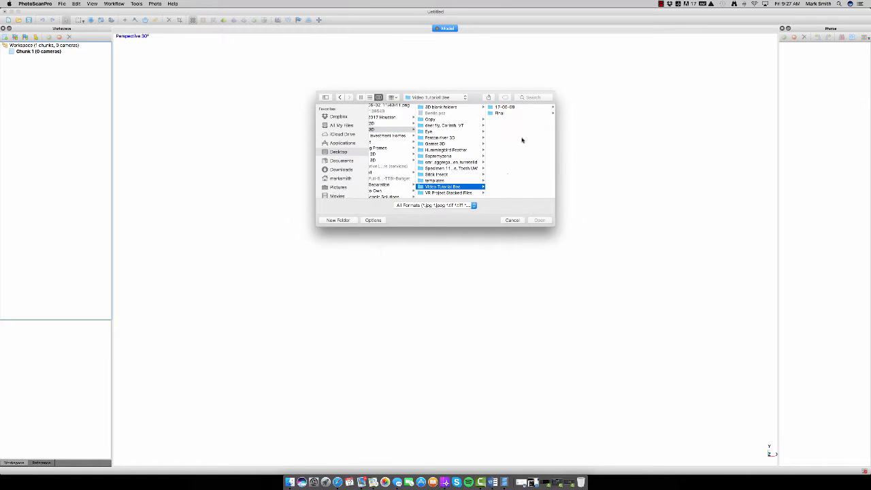
pyautogui.click(500, 113)
pyautogui.click(519, 109)
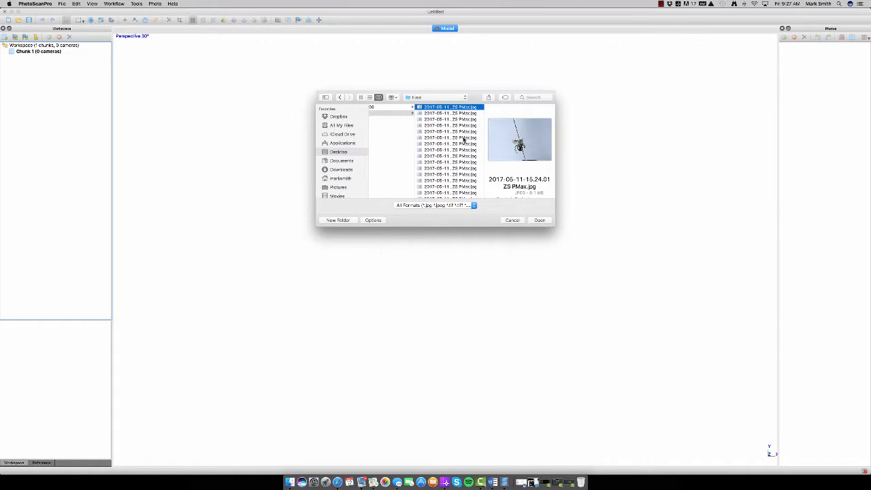
pyautogui.scroll(-5, 449, 163)
pyautogui.keyDown('shift'); pyautogui.click(439, 194); pyautogui.keyUp('shift')
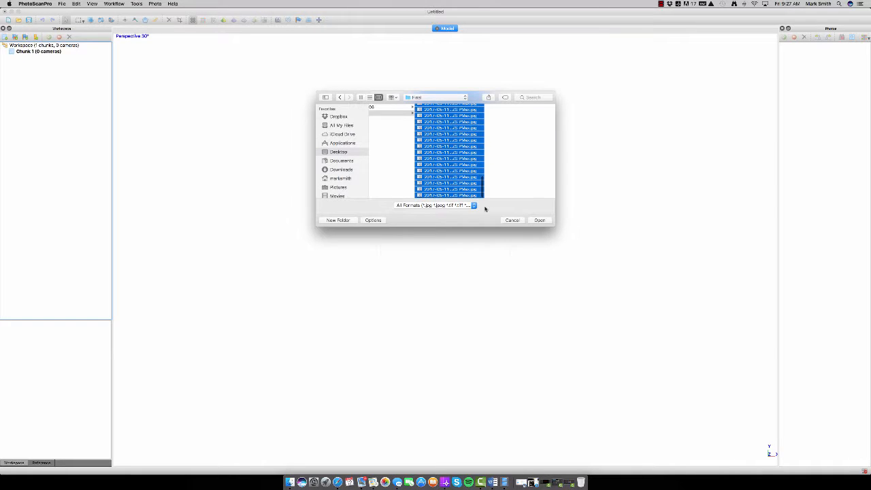
pyautogui.click(539, 220)
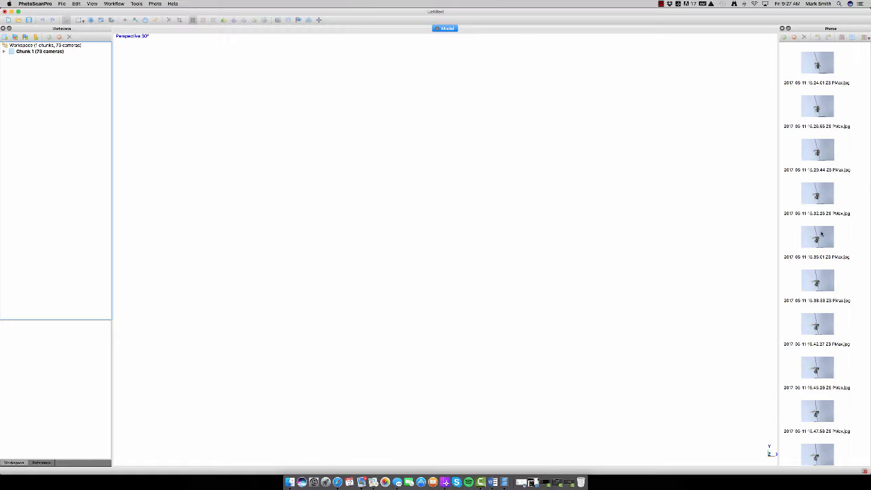
# - Align the chunk's photos with Accuracy set to Highest and generic preselection enabled
pyautogui.click(114, 4)
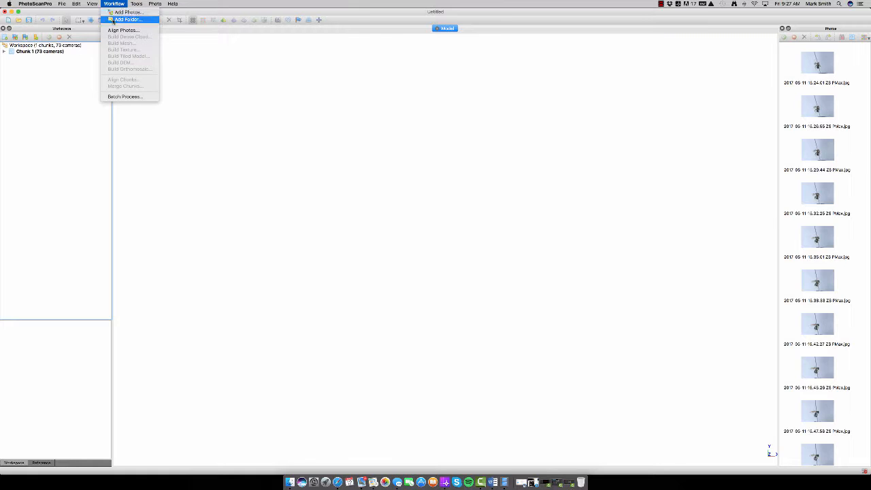
pyautogui.click(123, 31)
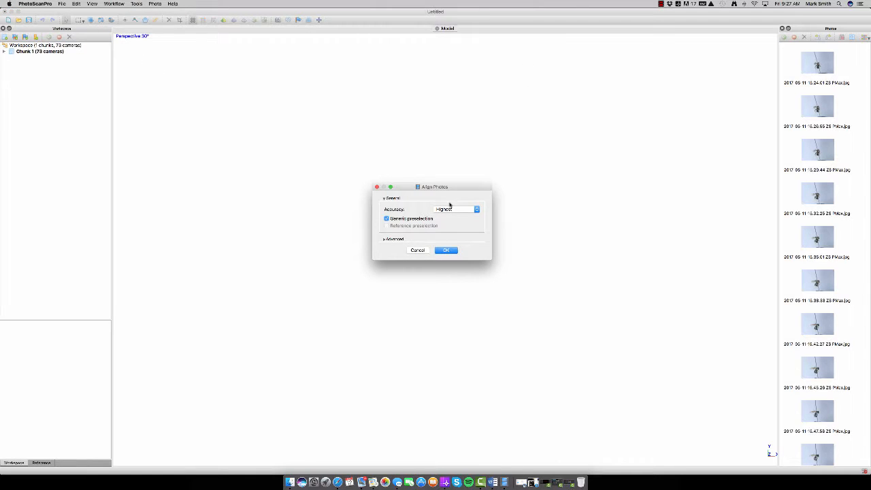
pyautogui.click(384, 240)
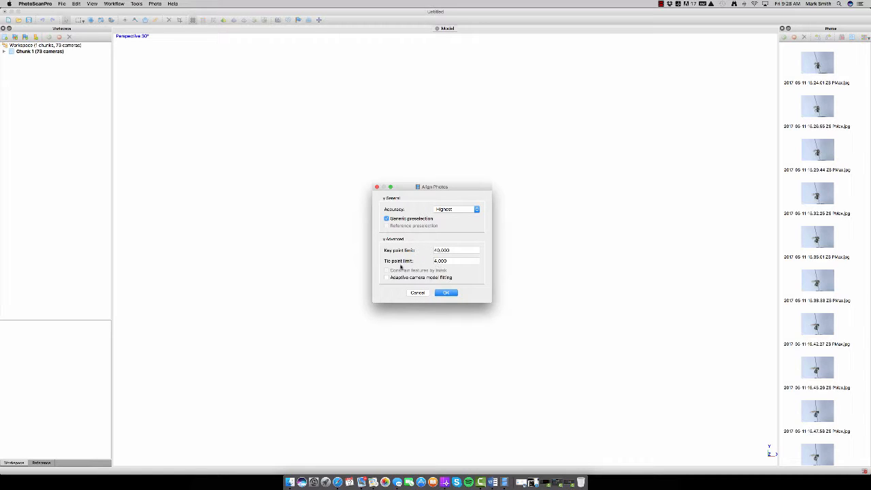
pyautogui.click(476, 210)
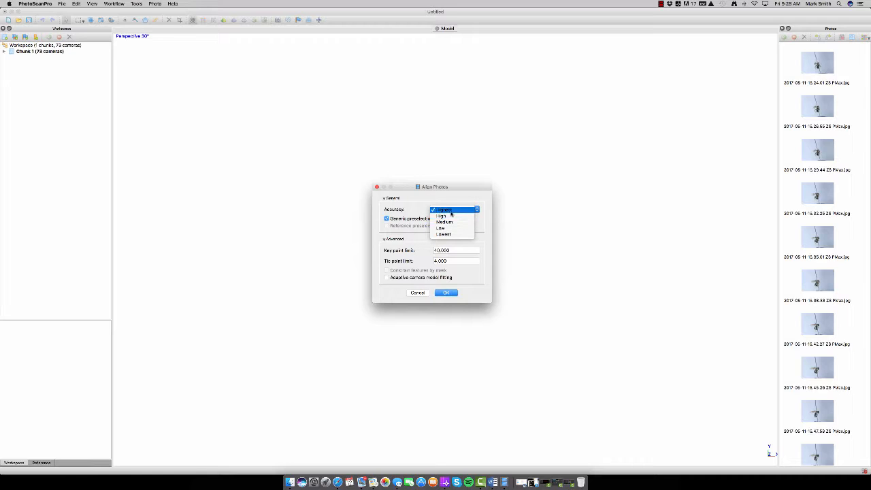
pyautogui.click(454, 210)
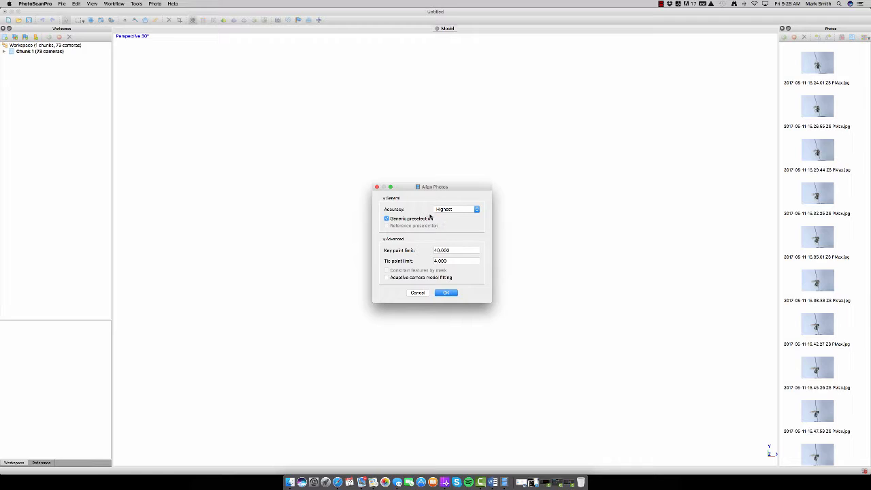
pyautogui.click(468, 209)
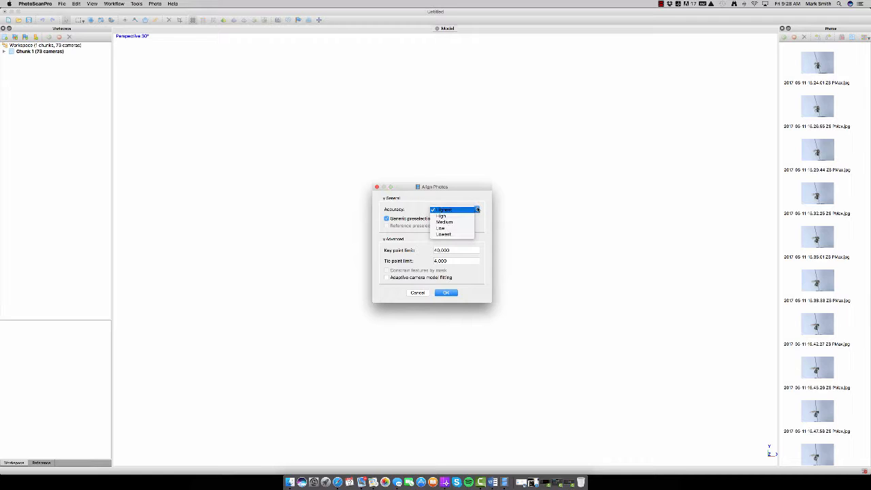
pyautogui.click(441, 217)
pyautogui.click(454, 211)
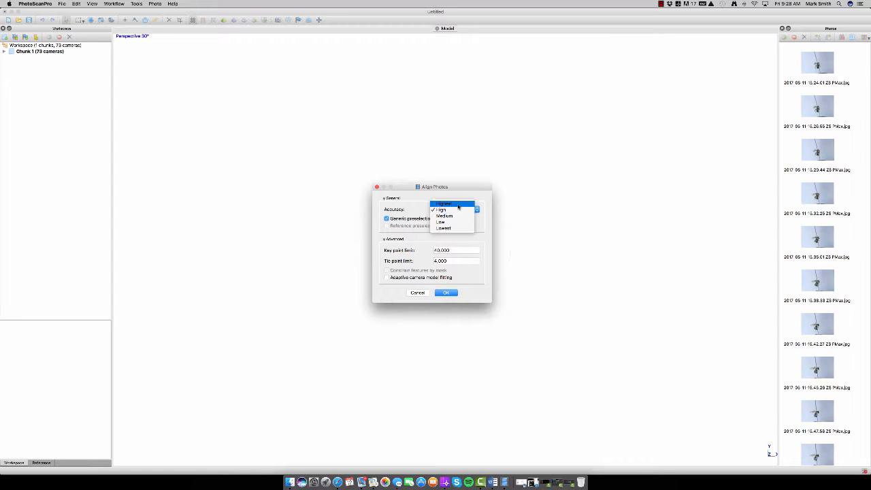
pyautogui.click(461, 204)
pyautogui.moveTo(449, 189); pyautogui.dragTo(442, 176)
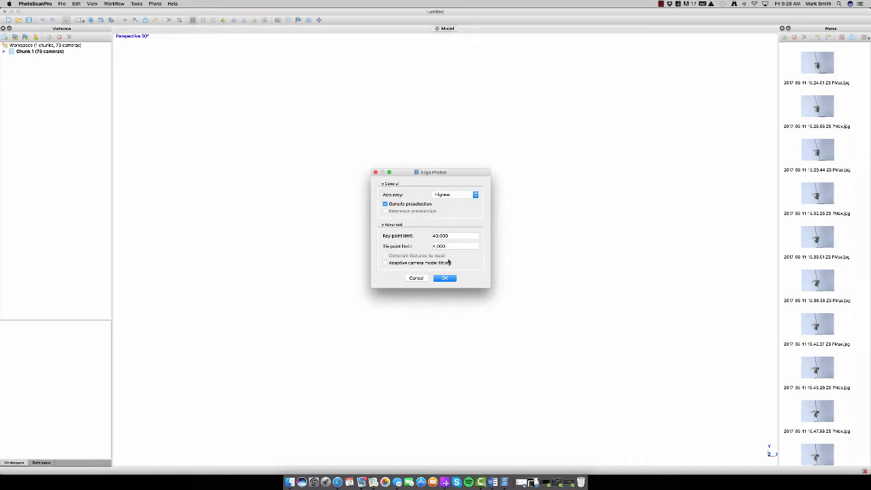
pyautogui.click(444, 278)
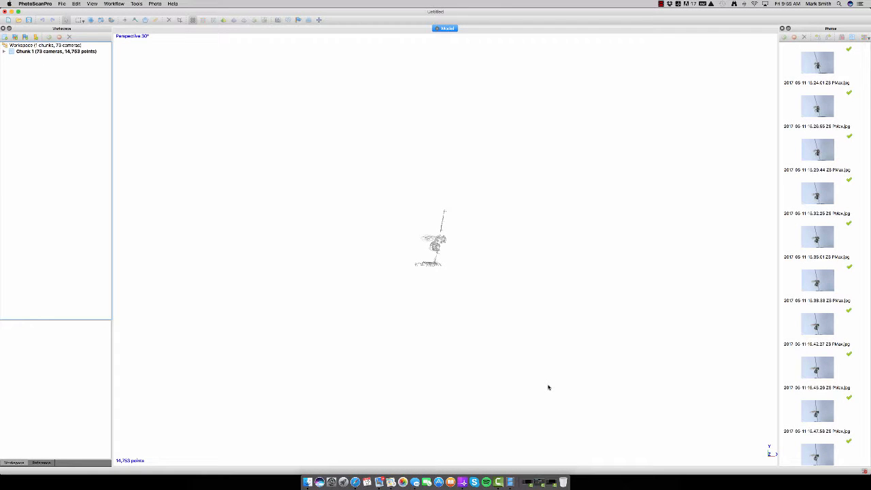
# - Examine the aligned sparse point cloud of the bee, its pin and the base from several angles
pyautogui.scroll(2, 549, 386)
pyautogui.scroll(4, 452, 316)
pyautogui.scroll(3, 450, 316)
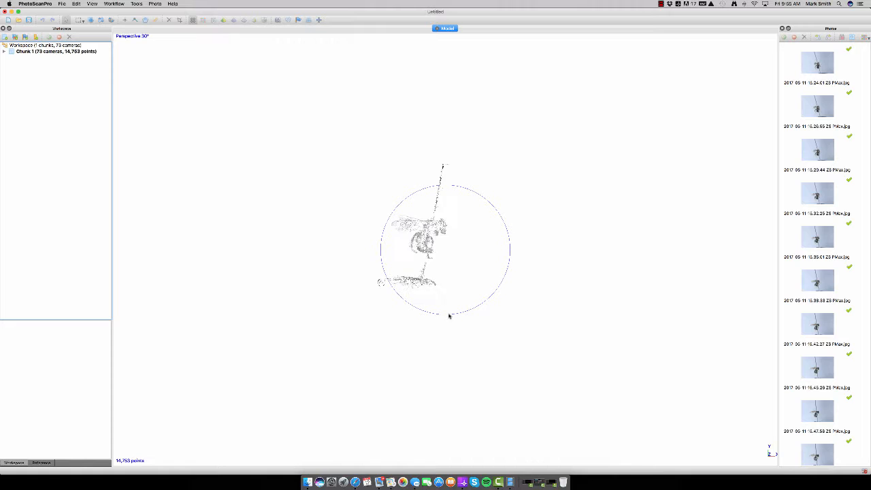
pyautogui.moveTo(461, 288); pyautogui.dragTo(414, 196)
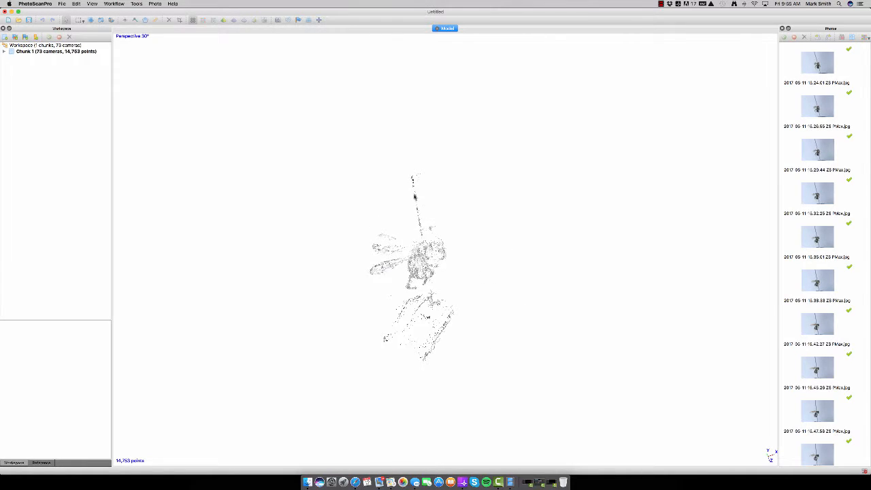
pyautogui.moveTo(425, 275)
pyautogui.mouseDown()
pyautogui.moveTo(429, 294)
pyautogui.moveTo(463, 287)
pyautogui.moveTo(476, 313)
pyautogui.moveTo(480, 286)
pyautogui.moveTo(502, 297)
pyautogui.moveTo(480, 299)
pyautogui.moveTo(427, 271)
pyautogui.moveTo(441, 229)
pyautogui.moveTo(425, 268)
pyautogui.moveTo(439, 273)
pyautogui.moveTo(401, 288)
pyautogui.moveTo(424, 278)
pyautogui.moveTo(418, 272)
pyautogui.mouseUp()
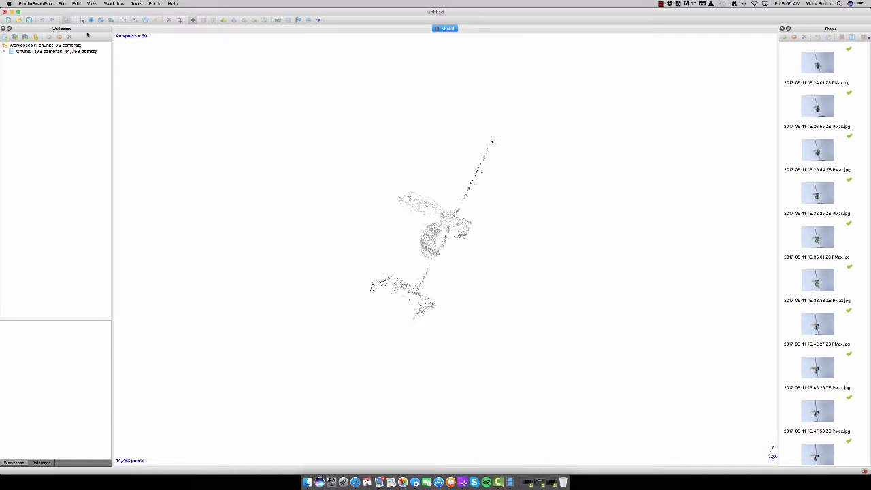
# - Set the model view's background color to Green in the appearance preferences and check the point cloud against it
pyautogui.click(61, 3)
pyautogui.moveTo(72, 5)
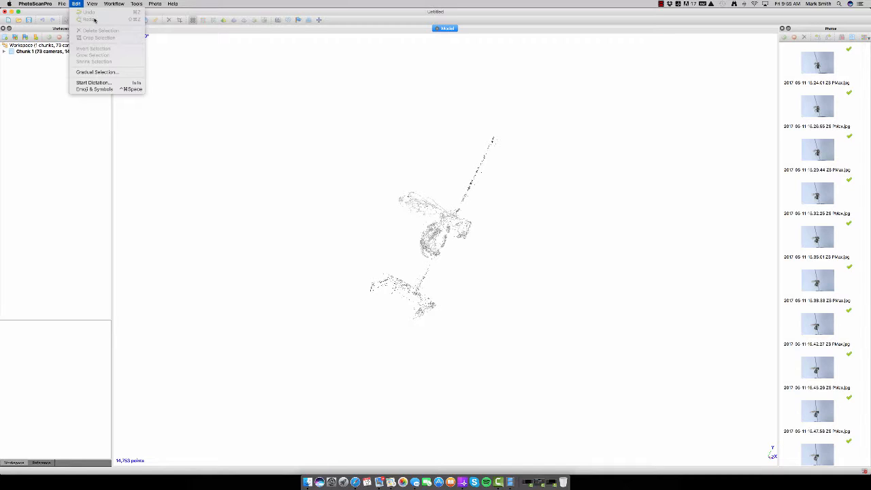
pyautogui.moveTo(42, 4)
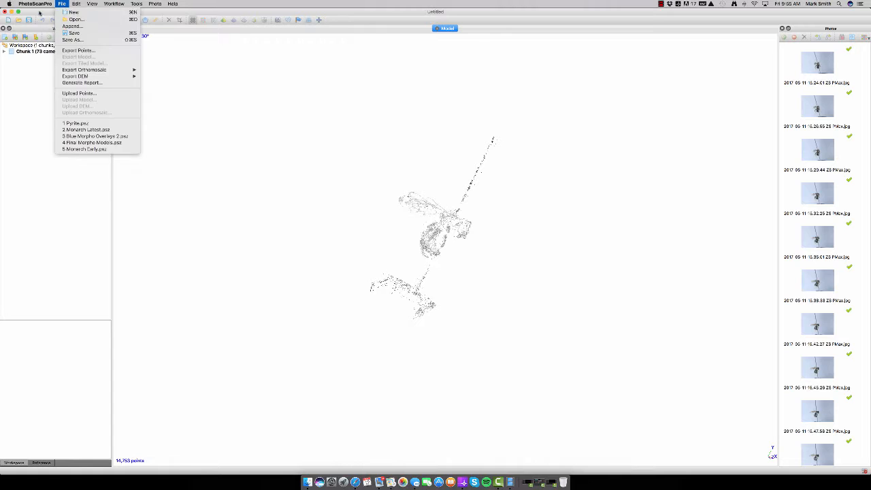
pyautogui.click(41, 24)
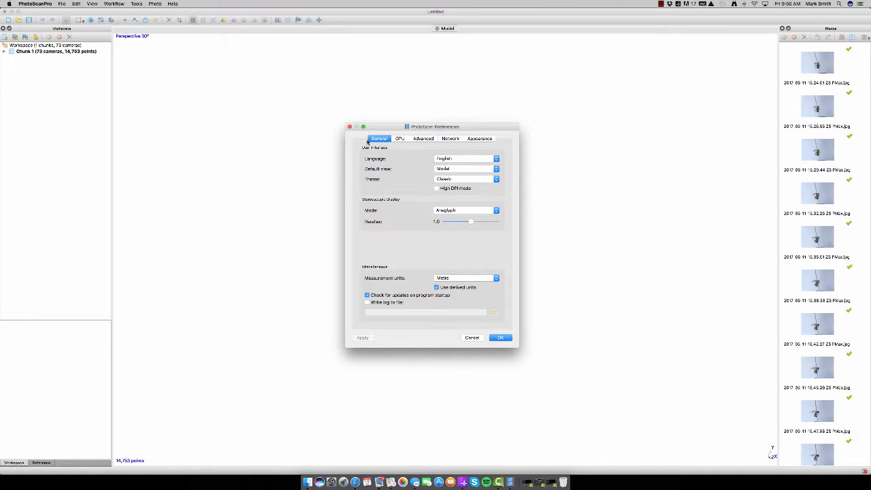
pyautogui.click(477, 139)
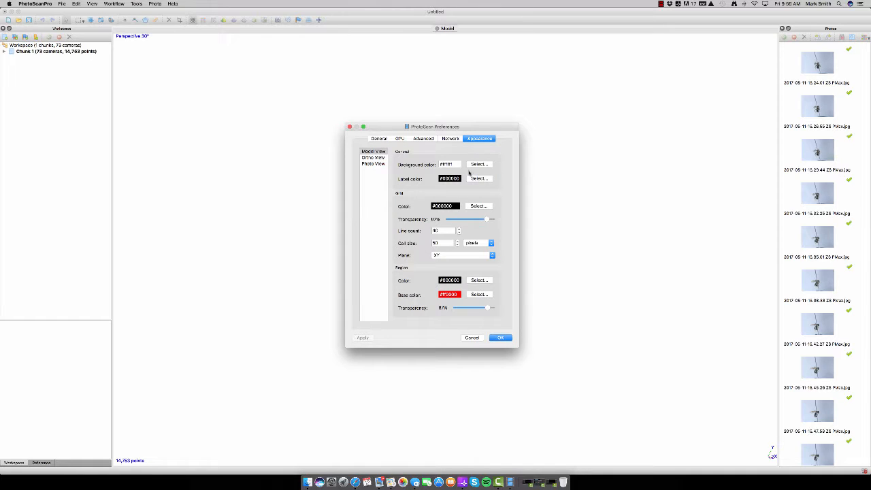
pyautogui.click(479, 165)
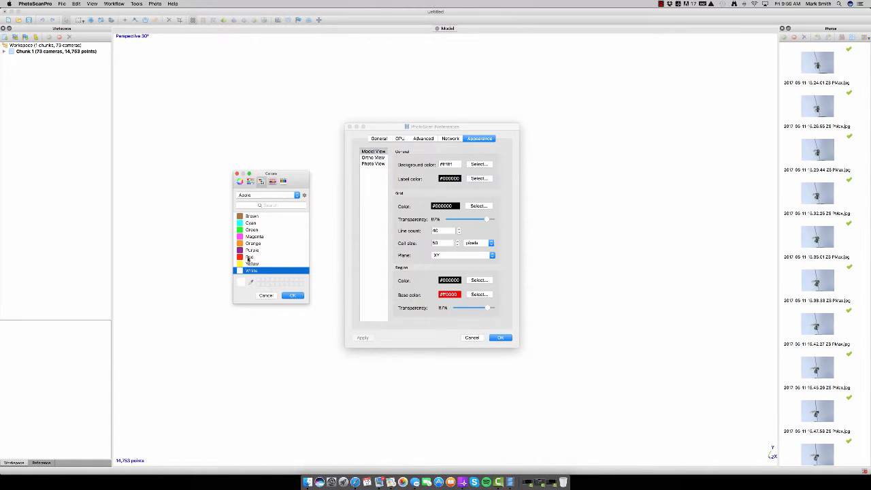
pyautogui.scroll(1, 249, 257)
pyautogui.click(250, 232)
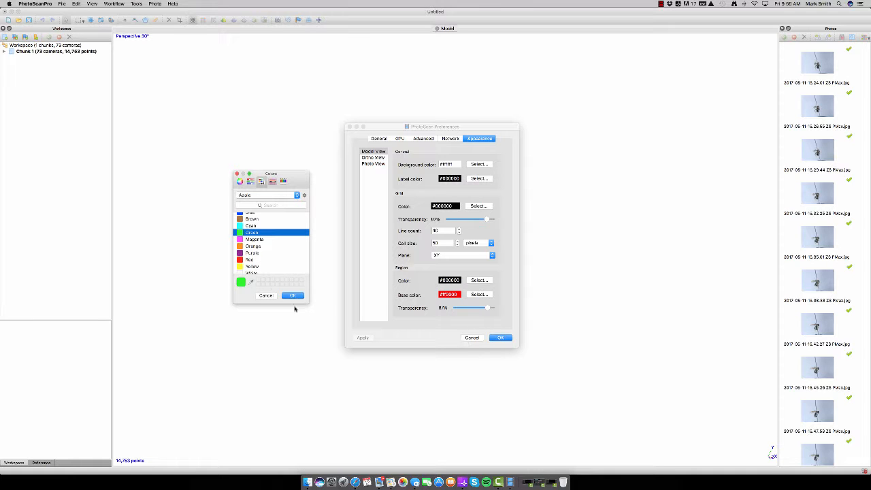
pyautogui.click(293, 295)
pyautogui.click(499, 337)
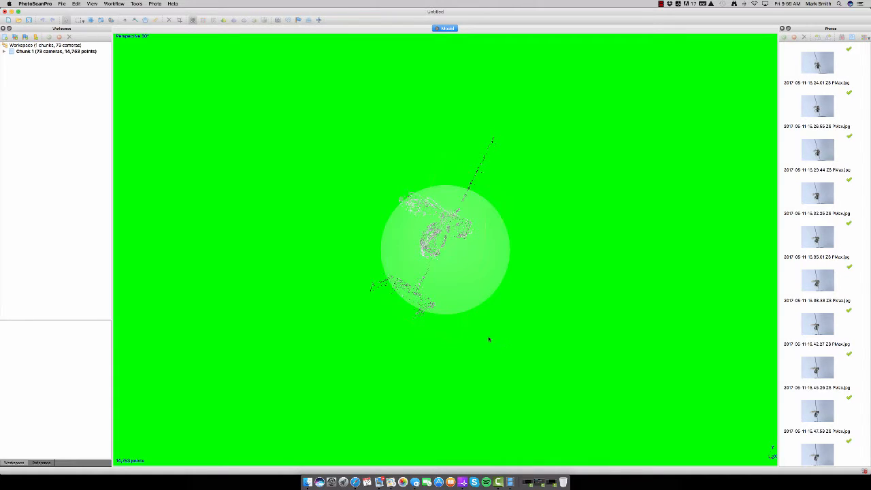
pyautogui.scroll(3, 456, 284)
pyautogui.moveTo(456, 278); pyautogui.dragTo(387, 279)
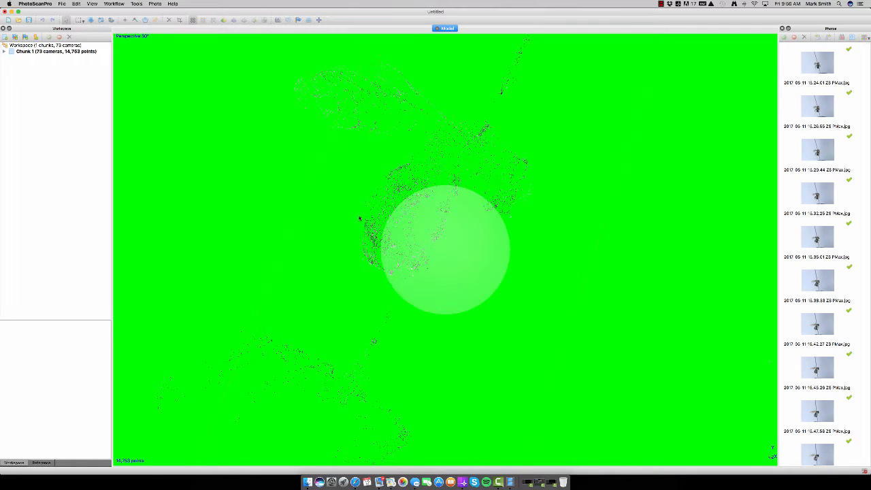
pyautogui.moveTo(408, 234); pyautogui.dragTo(426, 262)
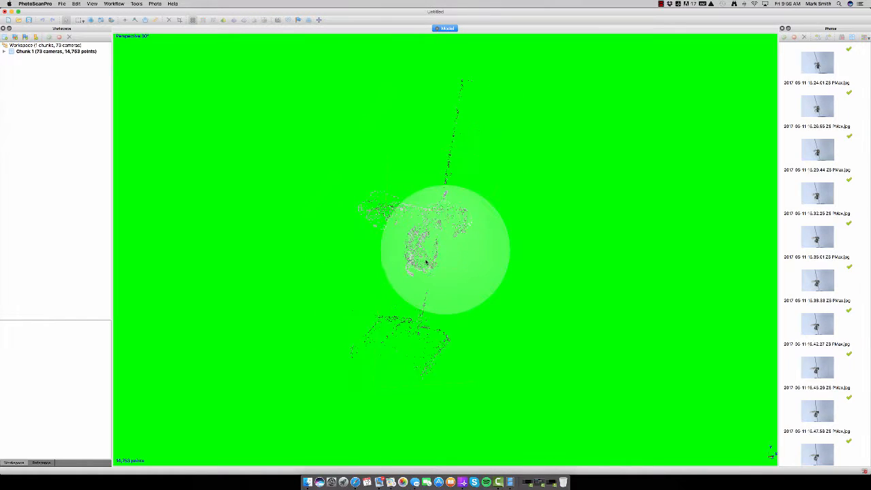
pyautogui.click(115, 4)
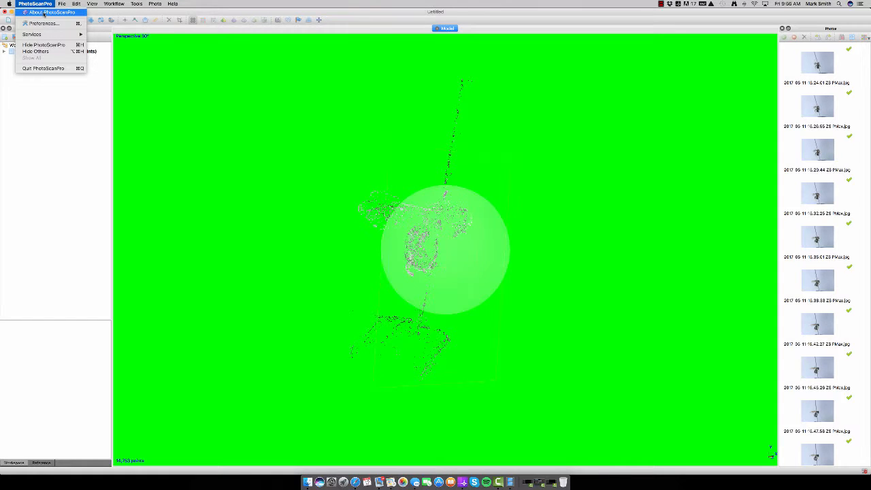
pyautogui.click(44, 13)
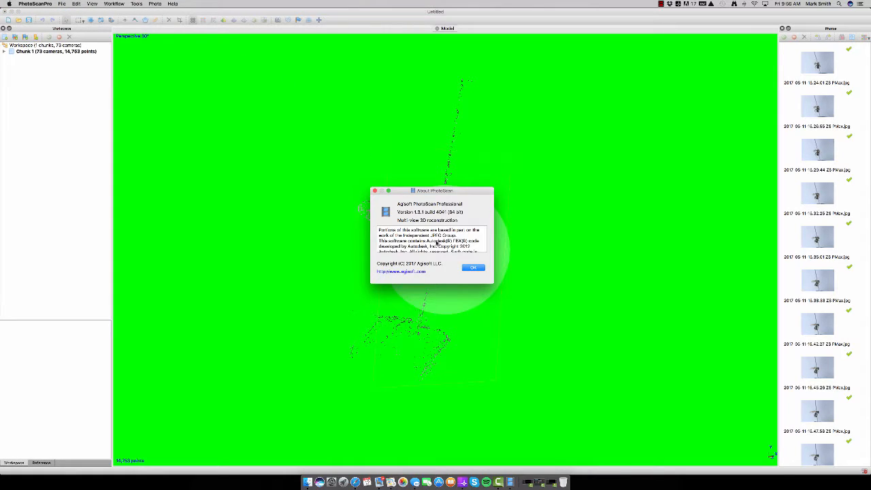
pyautogui.click(474, 268)
# - Set the model view's background color to Red in the appearance preferences
pyautogui.click(20, 4)
pyautogui.click(41, 23)
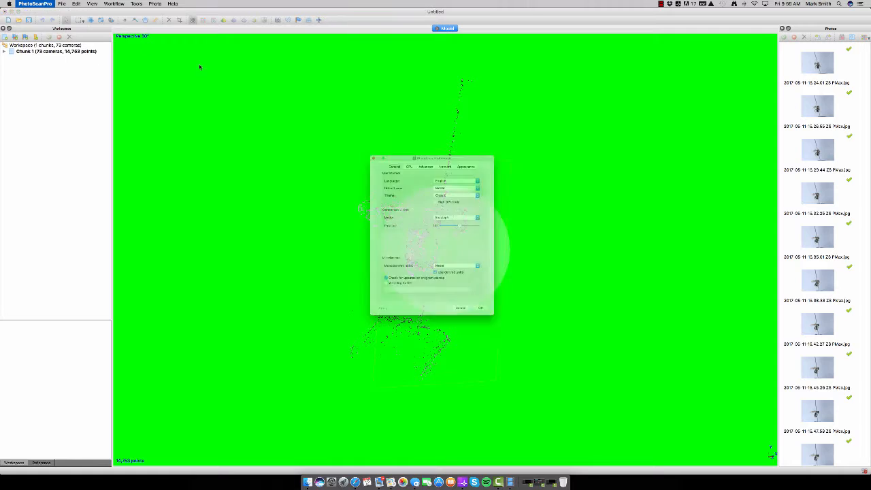
pyautogui.click(480, 139)
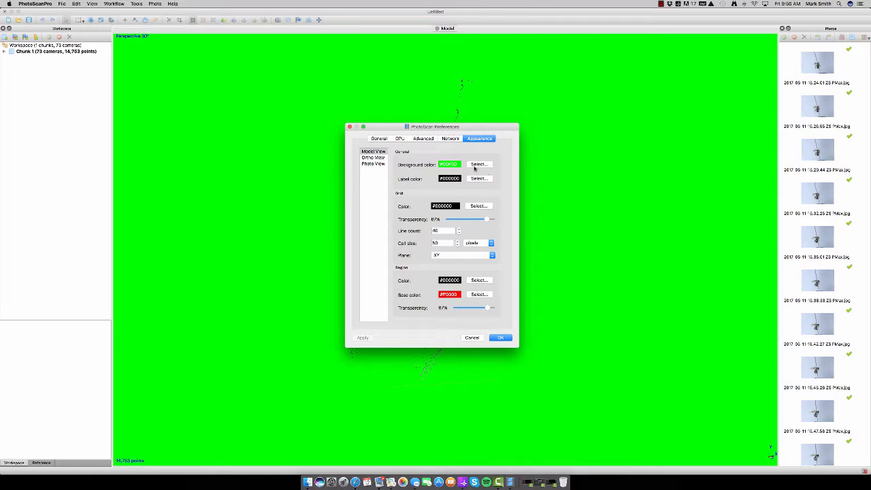
pyautogui.click(478, 164)
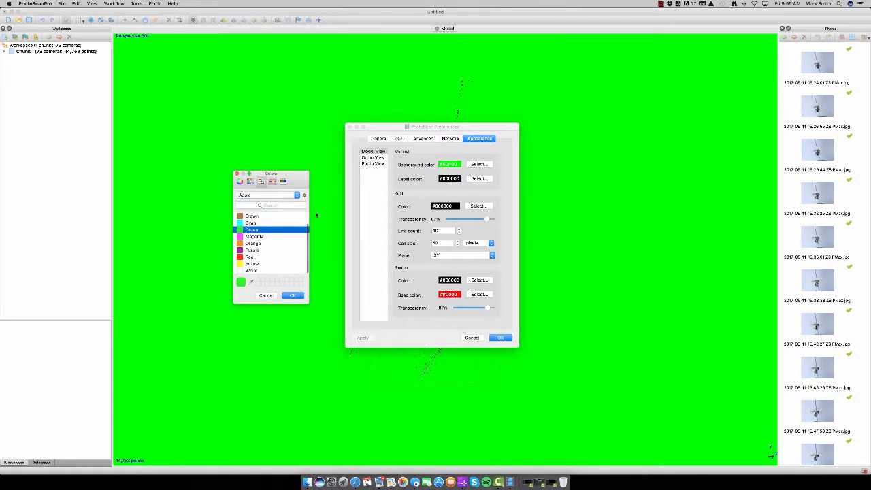
pyautogui.click(252, 257)
pyautogui.click(293, 295)
pyautogui.click(500, 338)
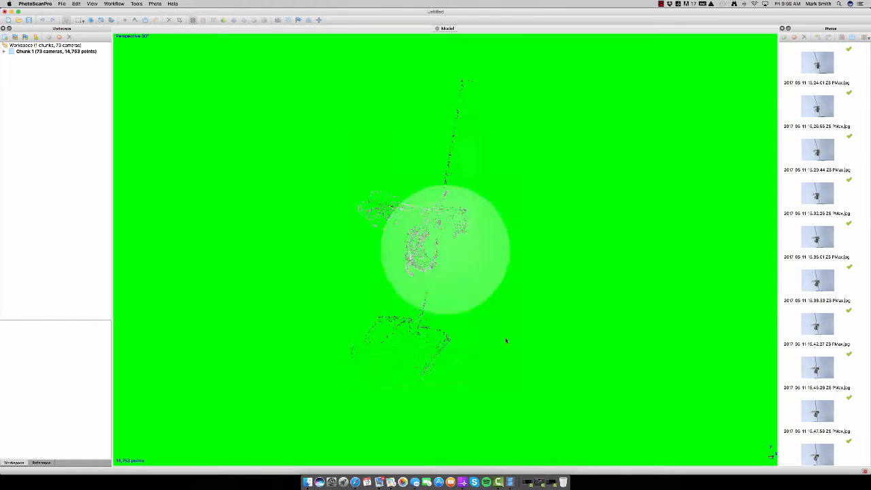
# - Delete the stray points beside the upper pin using Free-Form Selection
pyautogui.moveTo(442, 301); pyautogui.dragTo(430, 287)
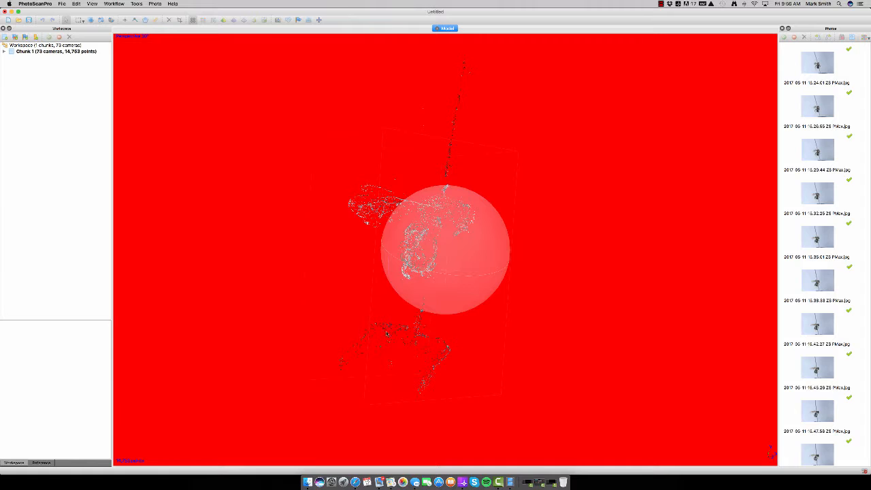
pyautogui.moveTo(385, 333); pyautogui.dragTo(419, 252)
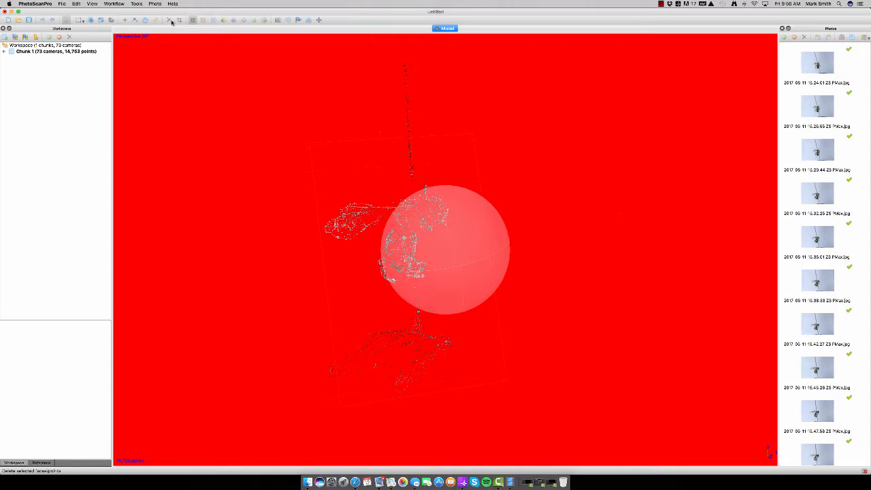
pyautogui.click(125, 22)
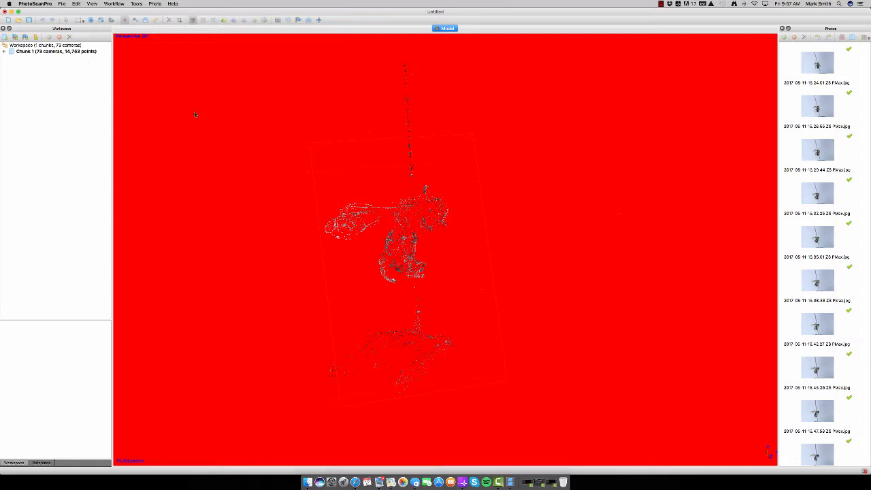
pyautogui.click(83, 22)
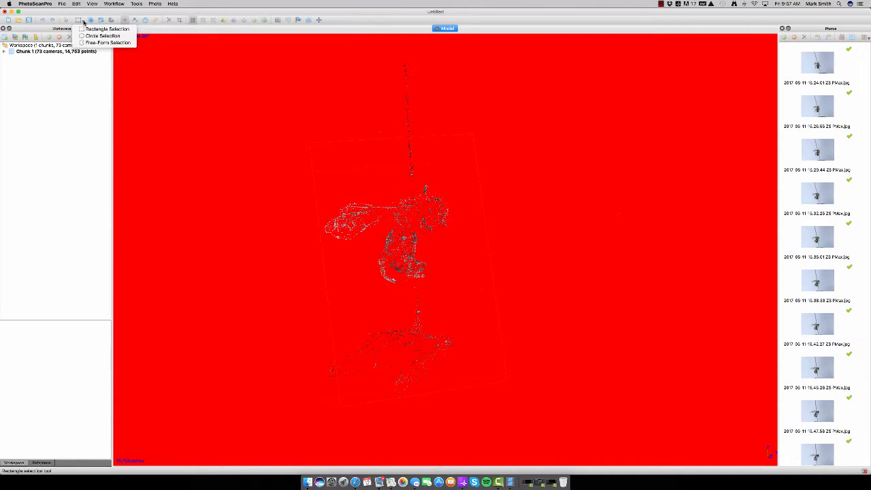
pyautogui.click(101, 43)
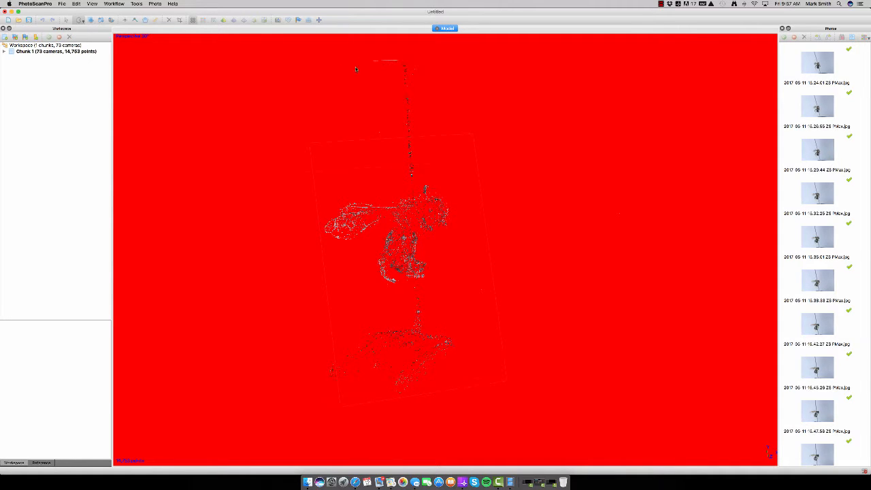
pyautogui.moveTo(355, 69)
pyautogui.mouseDown()
pyautogui.moveTo(314, 163)
pyautogui.moveTo(395, 194)
pyautogui.moveTo(407, 185)
pyautogui.mouseUp()
pyautogui.click(169, 20)
# - Highlight all points of the sparse cloud, check them from another side of the bee, and clear the selection
pyautogui.moveTo(414, 90)
pyautogui.mouseDown()
pyautogui.moveTo(409, 66)
pyautogui.moveTo(401, 75)
pyautogui.moveTo(409, 198)
pyautogui.moveTo(344, 204)
pyautogui.moveTo(320, 227)
pyautogui.moveTo(358, 247)
pyautogui.moveTo(385, 242)
pyautogui.moveTo(378, 286)
pyautogui.moveTo(397, 301)
pyautogui.moveTo(400, 321)
pyautogui.moveTo(350, 344)
pyautogui.moveTo(333, 389)
pyautogui.moveTo(401, 406)
pyautogui.moveTo(465, 365)
pyautogui.moveTo(461, 336)
pyautogui.moveTo(437, 318)
pyautogui.moveTo(439, 292)
pyautogui.moveTo(419, 256)
pyautogui.moveTo(453, 230)
pyautogui.moveTo(452, 202)
pyautogui.moveTo(417, 179)
pyautogui.mouseUp()
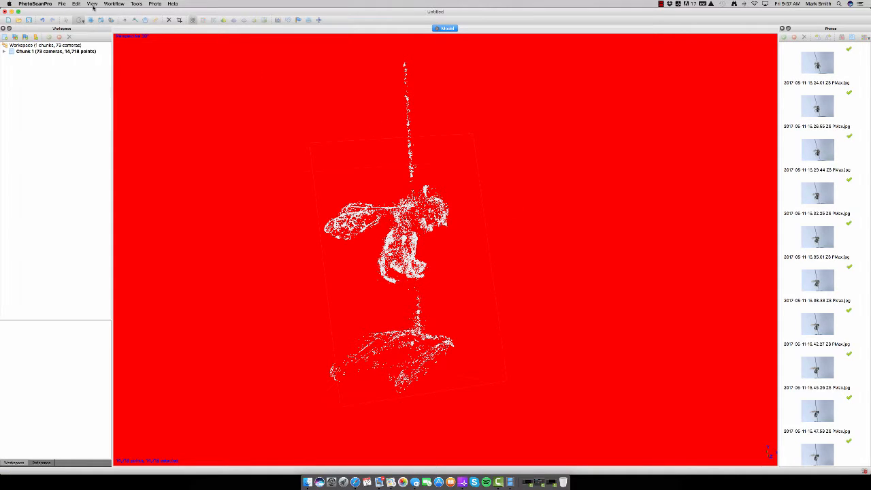
pyautogui.click(111, 20)
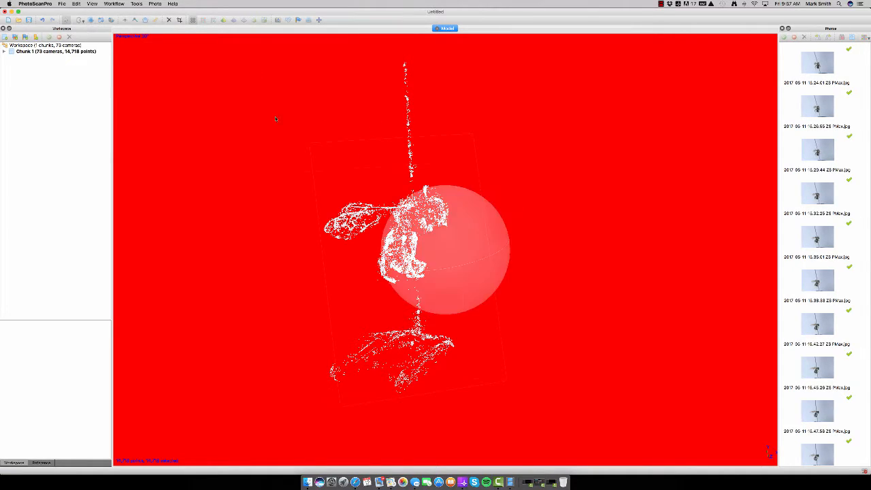
pyautogui.moveTo(492, 243); pyautogui.dragTo(323, 249)
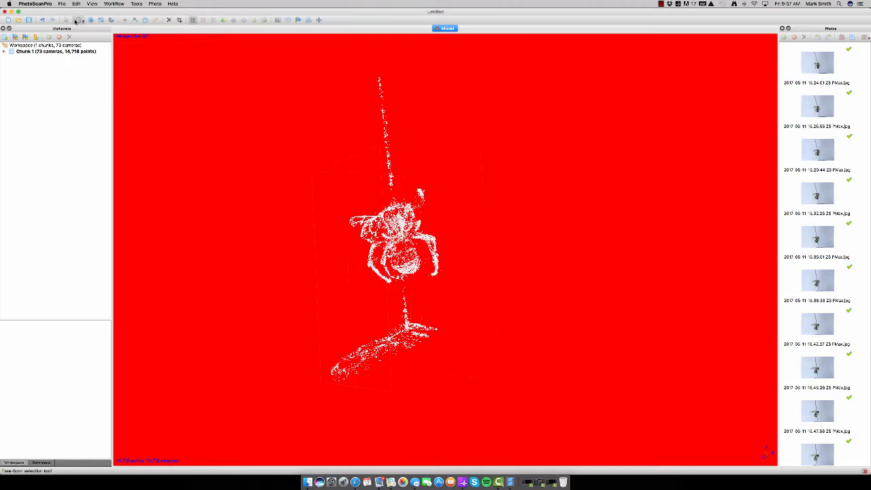
pyautogui.click(79, 20)
pyautogui.click(410, 319)
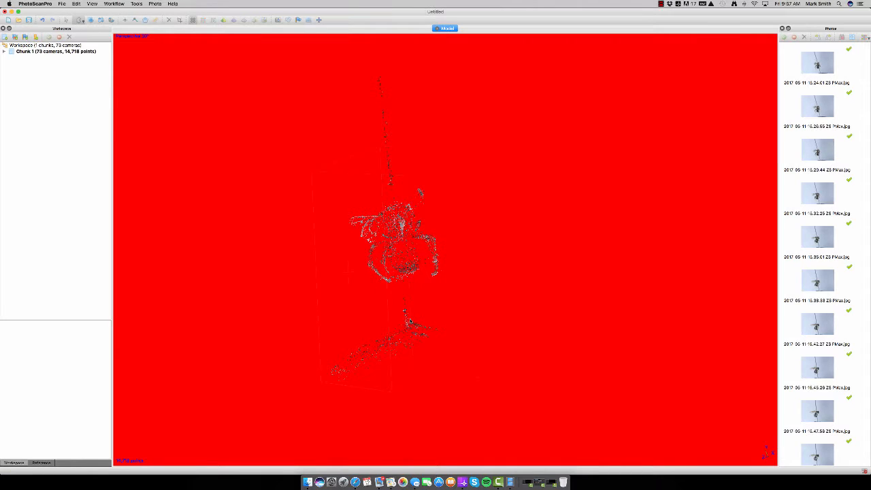
# - Delete the stray points around the lower pin and beside the bee's legs using Free-Form Selection
pyautogui.moveTo(410, 321)
pyautogui.mouseDown()
pyautogui.moveTo(432, 312)
pyautogui.moveTo(420, 298)
pyautogui.mouseUp()
pyautogui.click(168, 20)
pyautogui.moveTo(429, 275); pyautogui.dragTo(424, 244)
pyautogui.click(169, 20)
pyautogui.moveTo(459, 257); pyautogui.dragTo(442, 270)
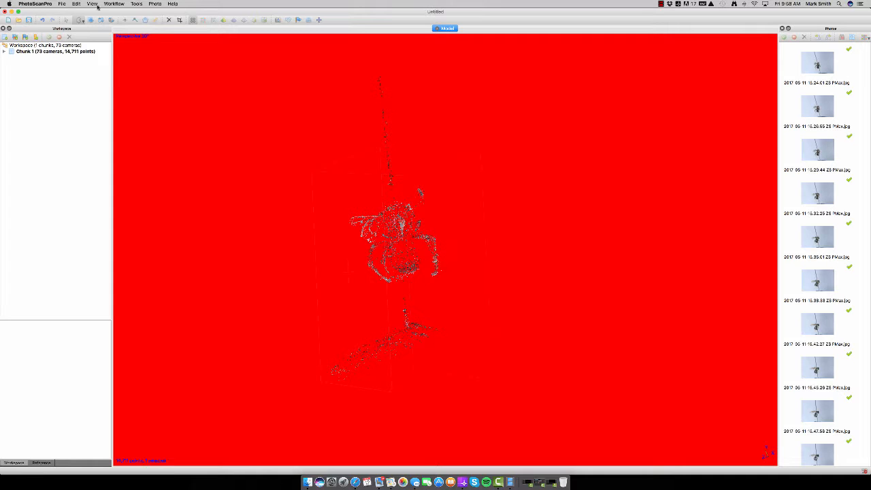
pyautogui.click(171, 20)
pyautogui.click(170, 20)
# - Delete the stray points above the bee and beside its lower body in a closer view from another side
pyautogui.scroll(5, 408, 258)
pyautogui.moveTo(371, 276); pyautogui.dragTo(442, 255)
pyautogui.click(66, 19)
pyautogui.click(79, 20)
pyautogui.moveTo(423, 129); pyautogui.dragTo(425, 127)
pyautogui.click(170, 20)
pyautogui.moveTo(470, 289); pyautogui.dragTo(471, 286)
pyautogui.click(169, 20)
# - Delete the stray points floating above the bee's wings using Free-Form Selection
pyautogui.click(66, 20)
pyautogui.moveTo(476, 231); pyautogui.dragTo(439, 243)
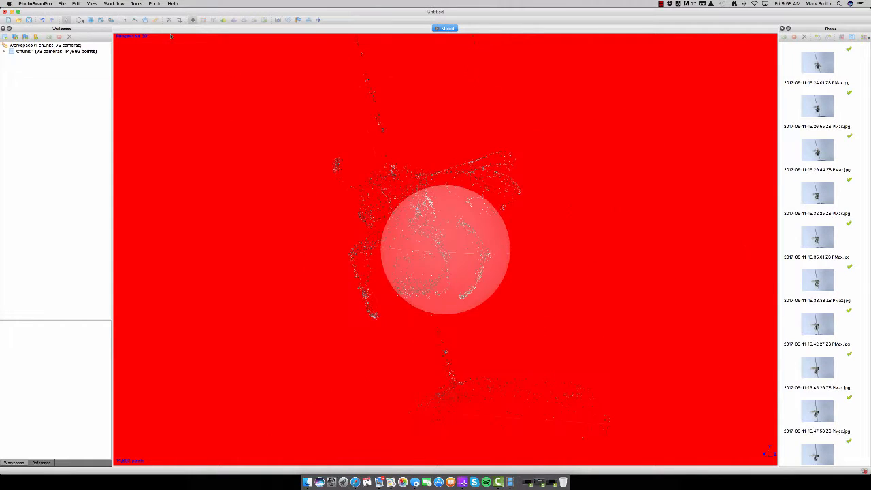
pyautogui.click(79, 20)
pyautogui.moveTo(493, 115); pyautogui.dragTo(491, 112)
pyautogui.click(170, 20)
# - Delete the stray points along the upper pin in a view centred on it
pyautogui.click(66, 20)
pyautogui.moveTo(394, 170); pyautogui.dragTo(443, 364, button='right')
pyautogui.click(79, 20)
pyautogui.moveTo(356, 78); pyautogui.dragTo(417, 286)
pyautogui.click(169, 20)
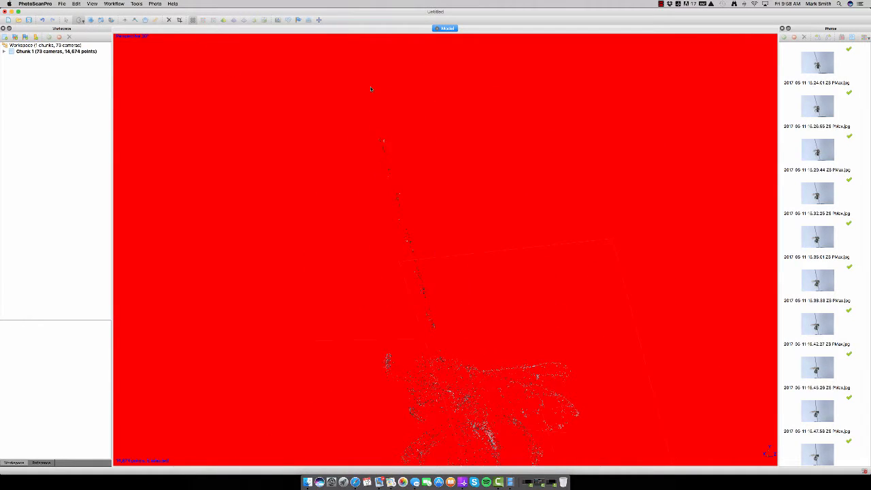
# - Delete the remaining outlying points above the bee and around the pin tip from a tilted viewpoint
pyautogui.moveTo(408, 224)
pyautogui.mouseDown()
pyautogui.moveTo(449, 272)
pyautogui.moveTo(408, 251)
pyautogui.mouseUp()
pyautogui.click(79, 20)
pyautogui.moveTo(497, 104); pyautogui.dragTo(494, 108)
pyautogui.click(170, 20)
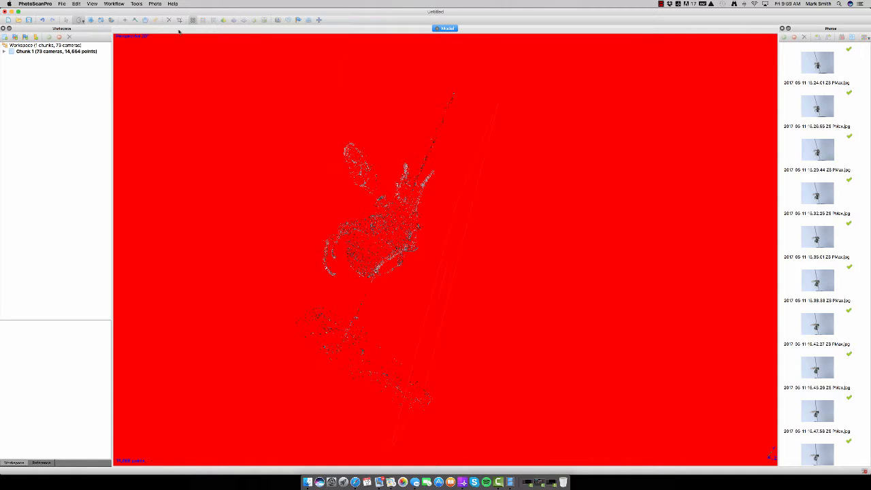
pyautogui.click(169, 20)
pyautogui.moveTo(344, 68); pyautogui.dragTo(340, 68)
pyautogui.click(169, 20)
# - Examine the cleaned sparse cloud from near and far for leftover stray points
pyautogui.click(66, 19)
pyautogui.moveTo(395, 231)
pyautogui.mouseDown()
pyautogui.moveTo(367, 252)
pyautogui.moveTo(413, 259)
pyautogui.mouseUp()
pyautogui.scroll(-5, 413, 260)
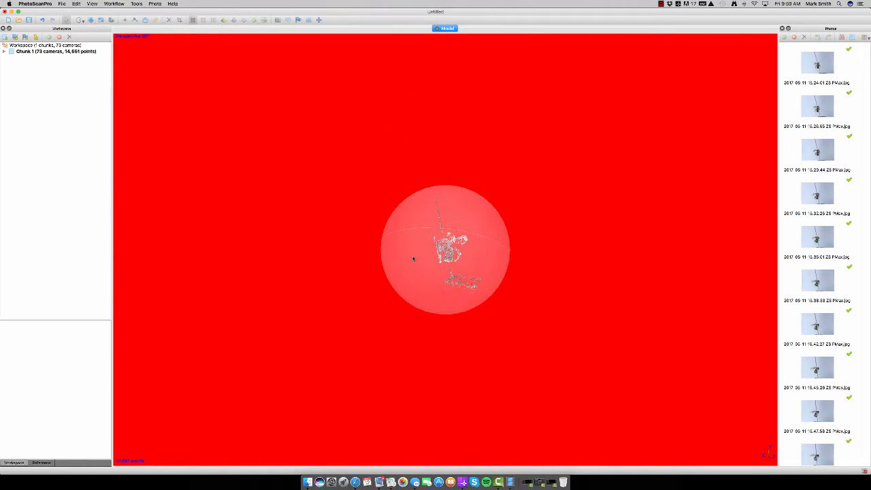
pyautogui.scroll(5, 468, 265)
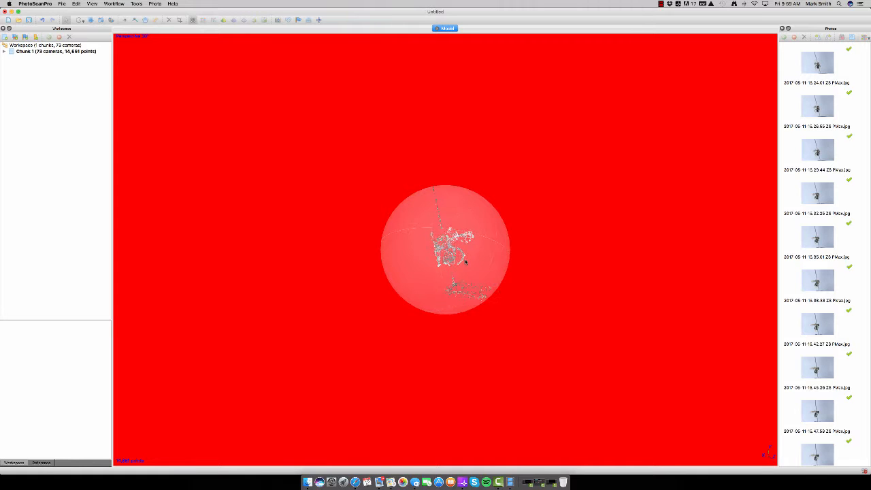
pyautogui.scroll(5, 468, 265)
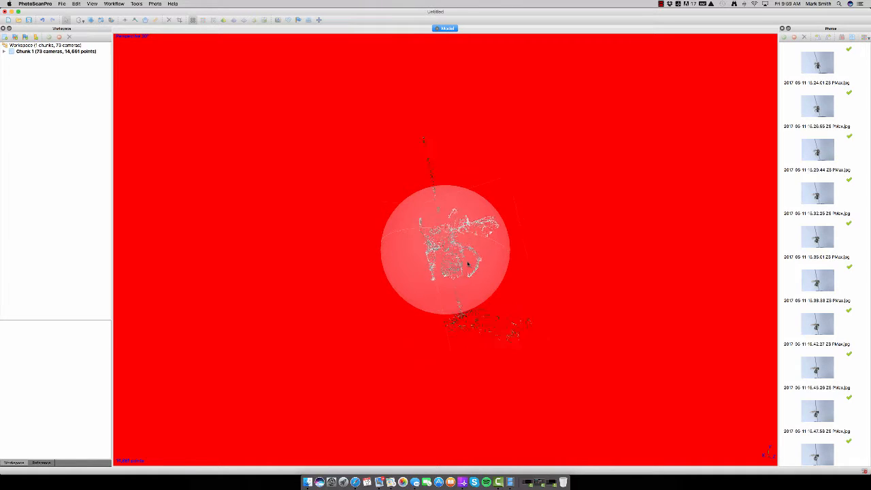
pyautogui.moveTo(469, 264); pyautogui.dragTo(463, 274)
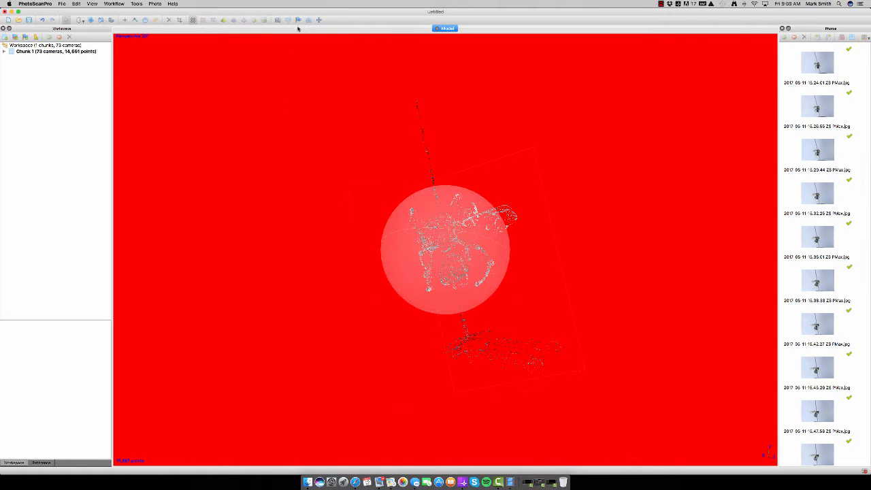
pyautogui.scroll(-8, 451, 249)
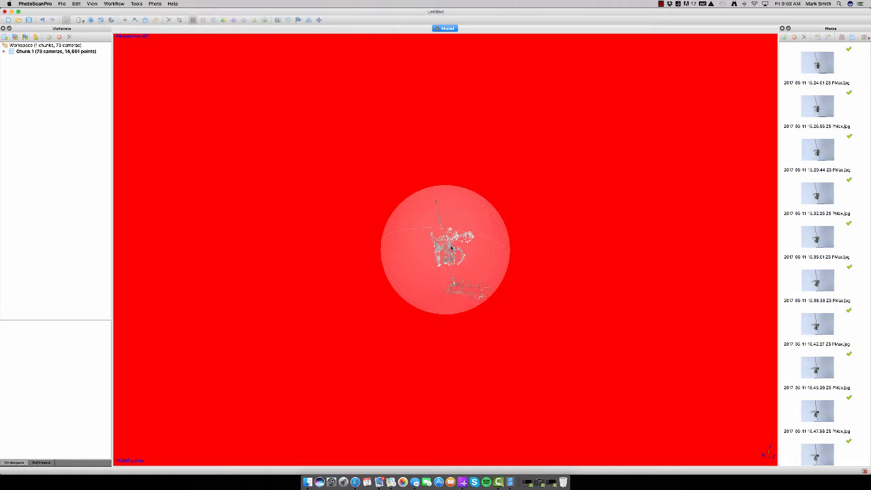
pyautogui.scroll(-6, 451, 248)
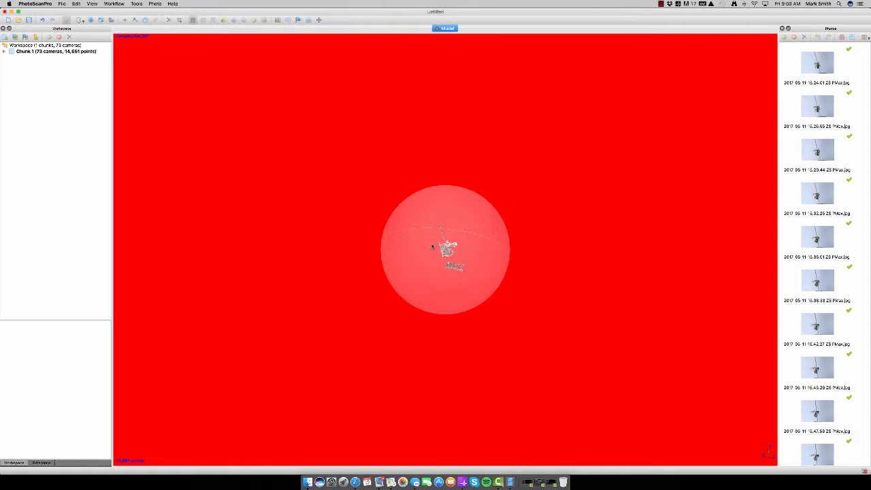
pyautogui.scroll(-3, 442, 253)
pyautogui.scroll(5, 455, 253)
# - Show the camera positions, examine their ring around the bee from several angles, and hide them again
pyautogui.click(279, 20)
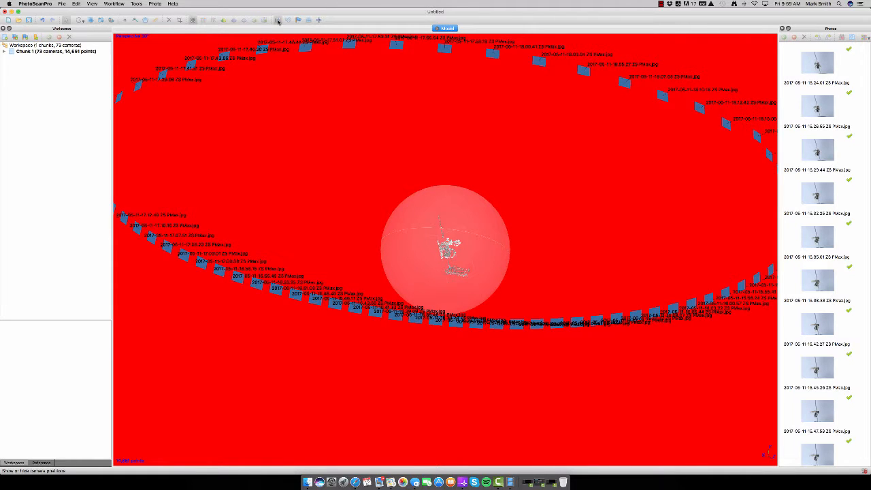
pyautogui.scroll(-5, 418, 126)
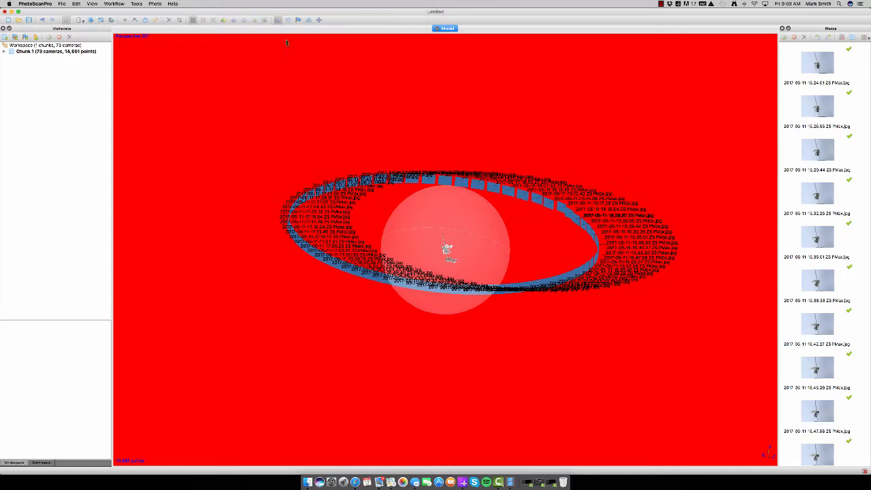
pyautogui.scroll(3, 485, 220)
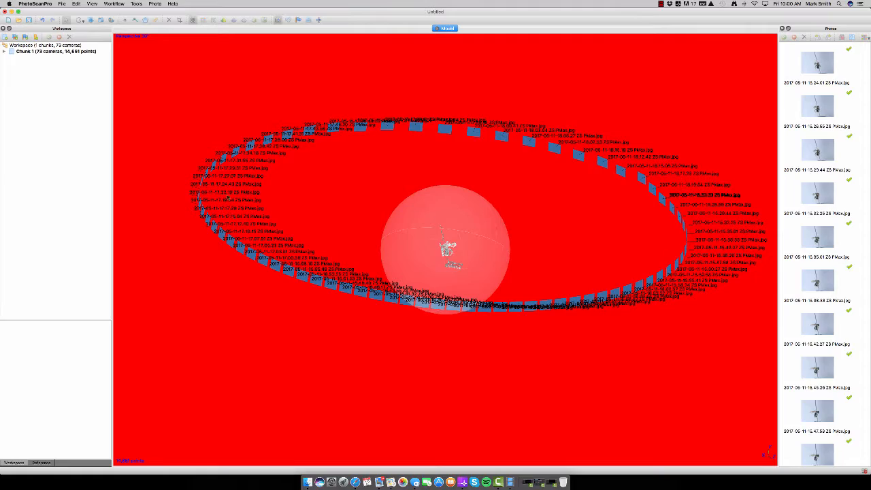
pyautogui.moveTo(307, 215); pyautogui.dragTo(463, 255)
pyautogui.click(276, 19)
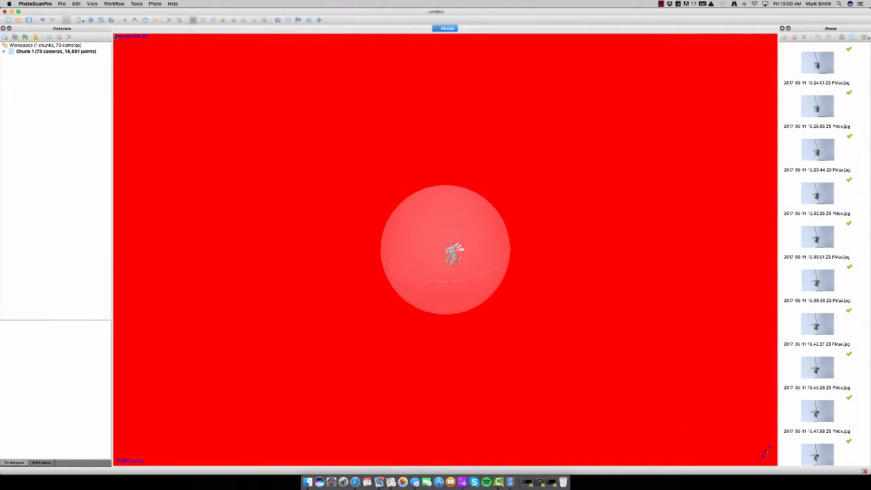
pyautogui.click(62, 4)
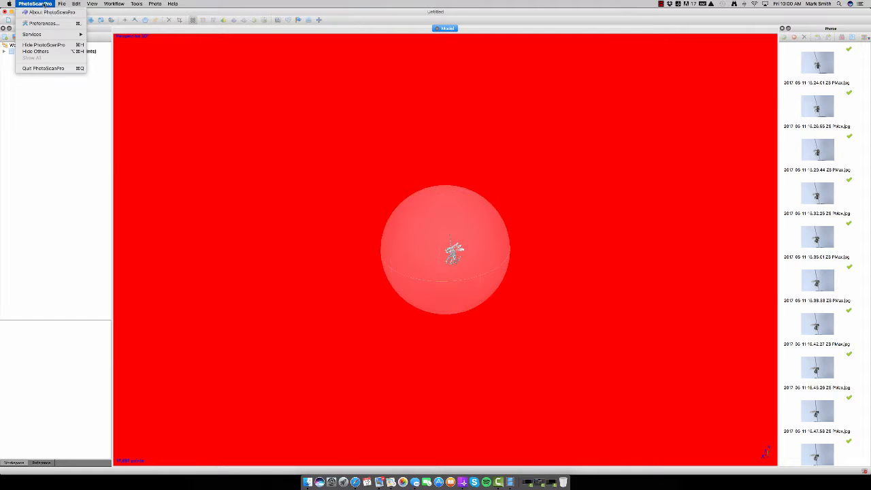
pyautogui.click(41, 13)
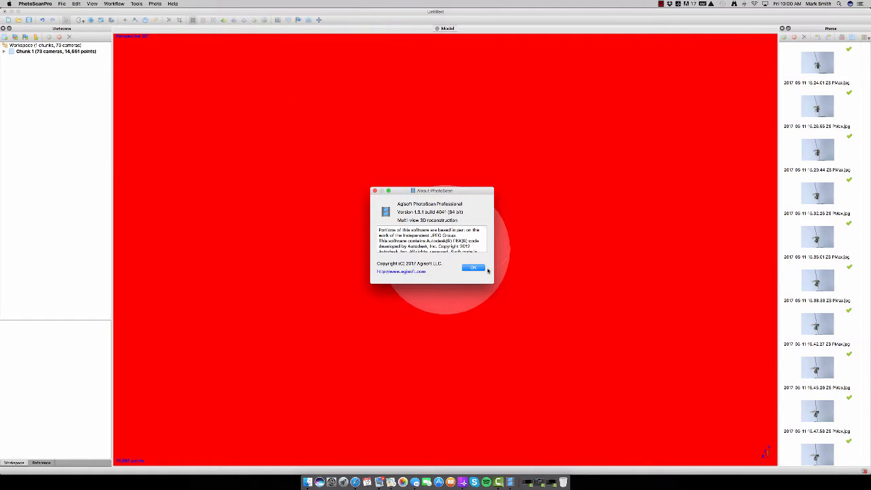
pyautogui.click(472, 267)
# - Set the model view's background color to White in the appearance preferences
pyautogui.click(35, 4)
pyautogui.click(453, 55)
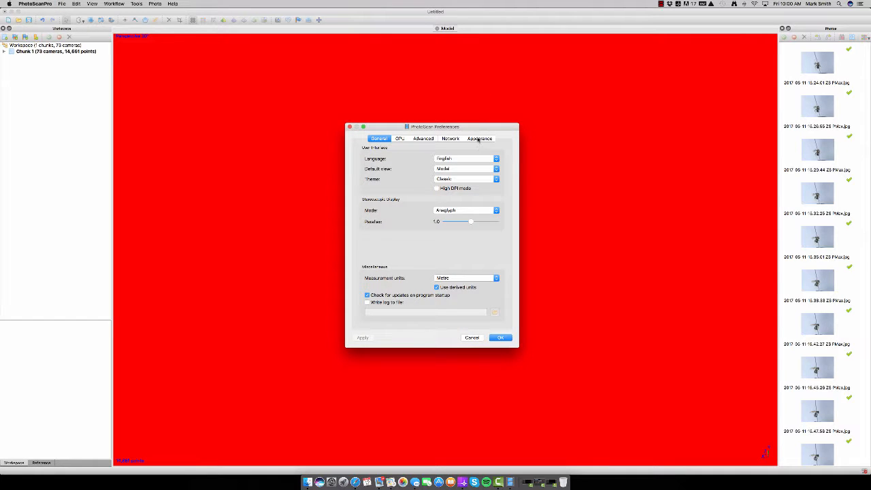
pyautogui.click(480, 139)
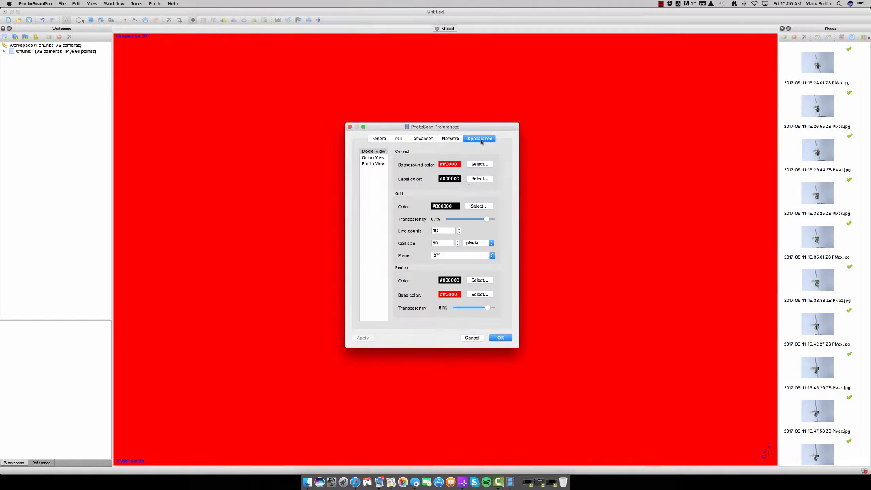
pyautogui.click(478, 164)
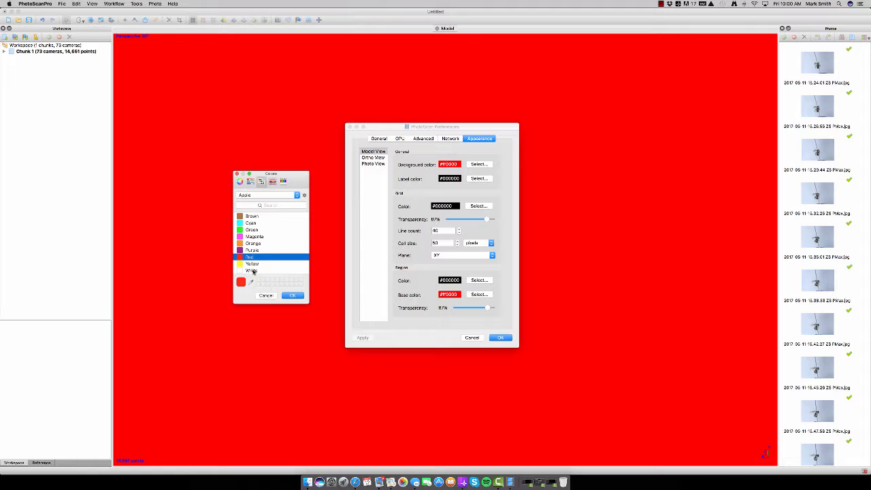
pyautogui.click(252, 271)
pyautogui.click(293, 296)
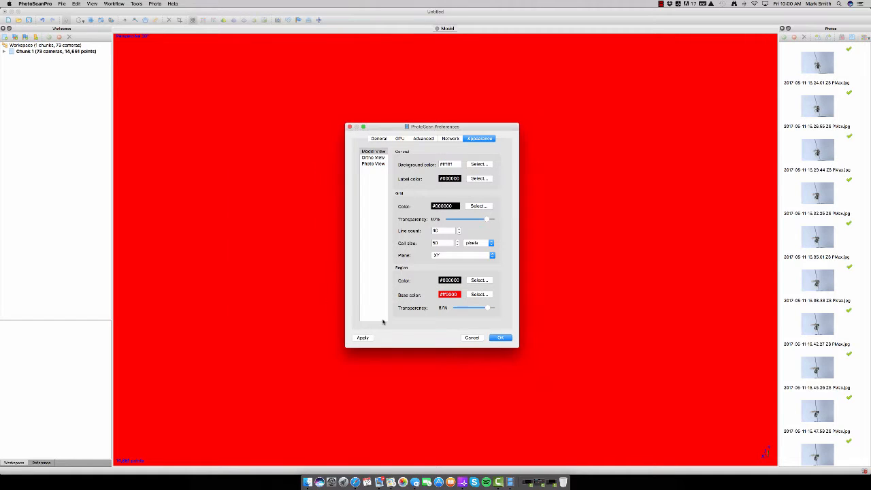
pyautogui.click(499, 338)
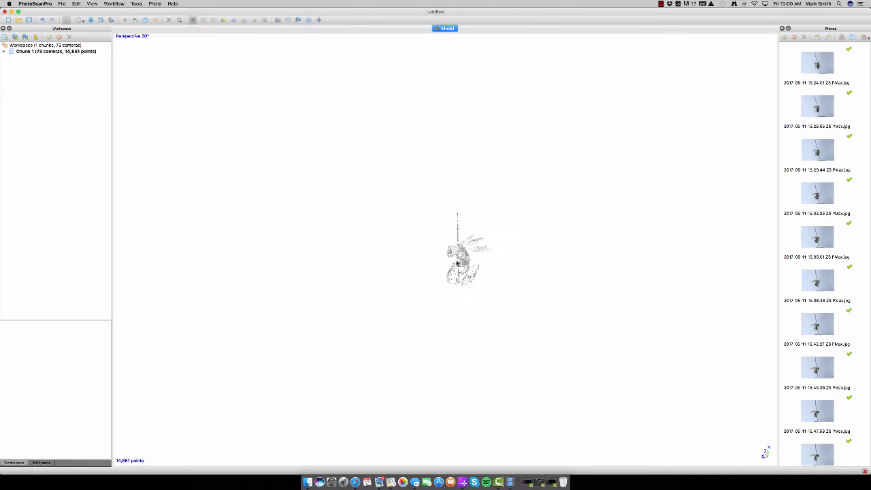
# - Build the dense cloud with quality Ultra high and depth filtering Disabled
pyautogui.scroll(5, 463, 265)
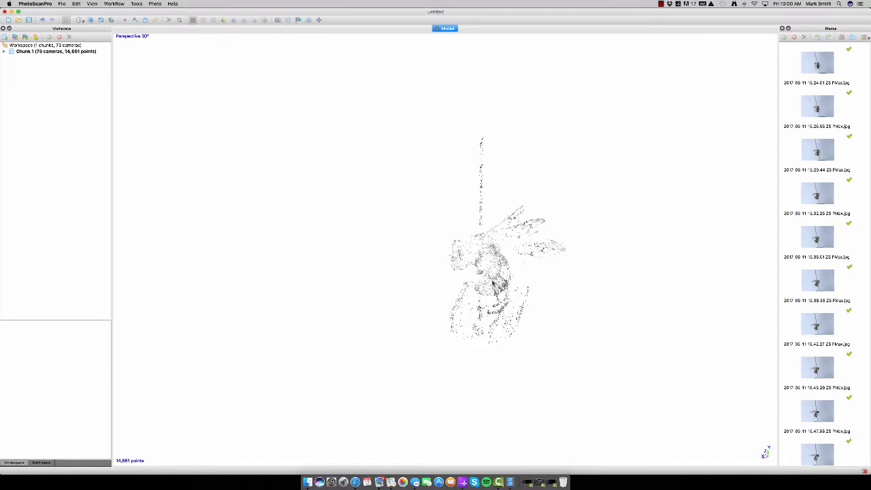
pyautogui.click(110, 5)
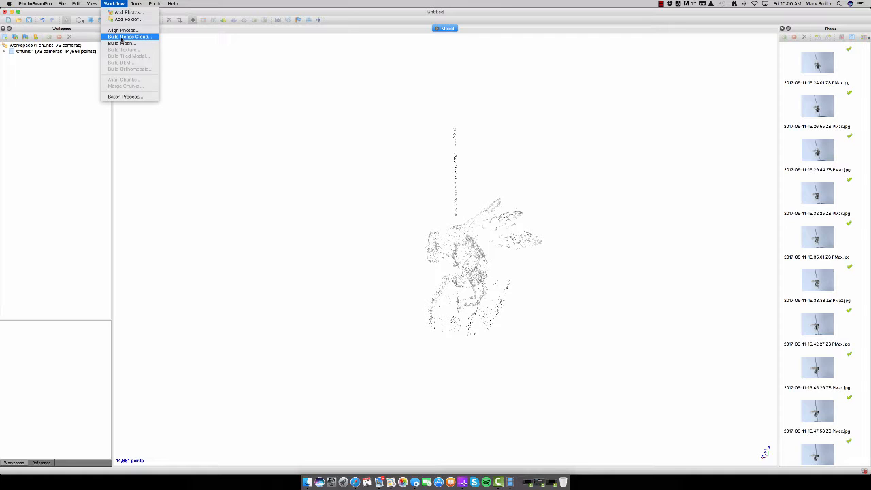
pyautogui.click(122, 36)
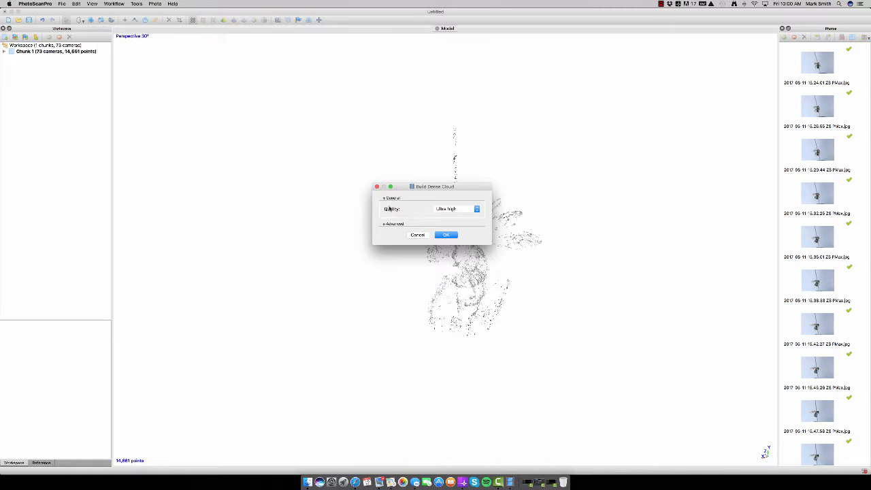
pyautogui.click(464, 209)
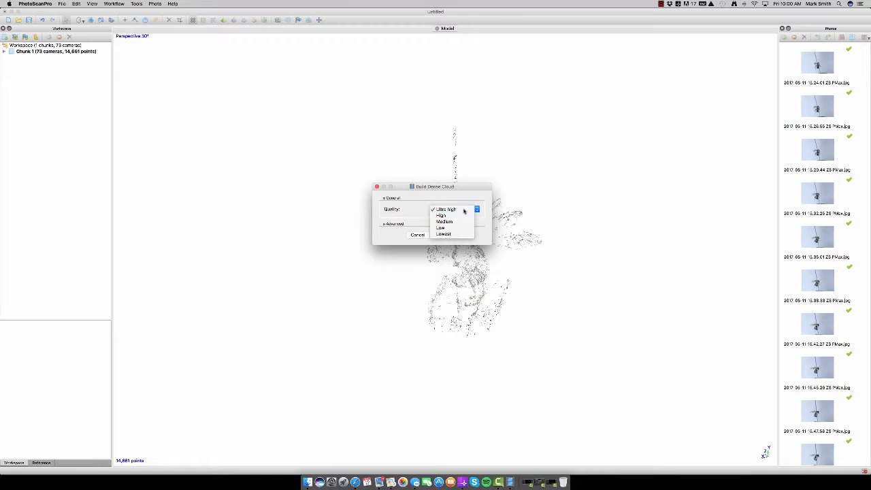
pyautogui.click(464, 211)
pyautogui.click(462, 210)
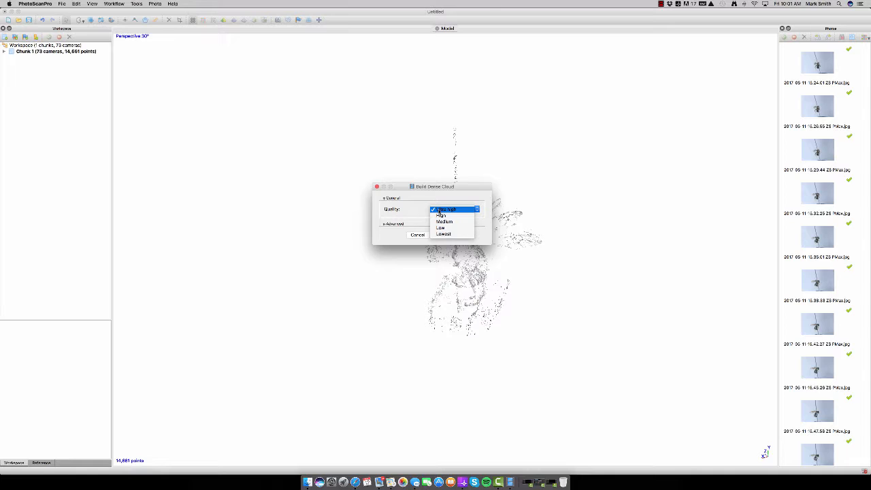
pyautogui.click(469, 213)
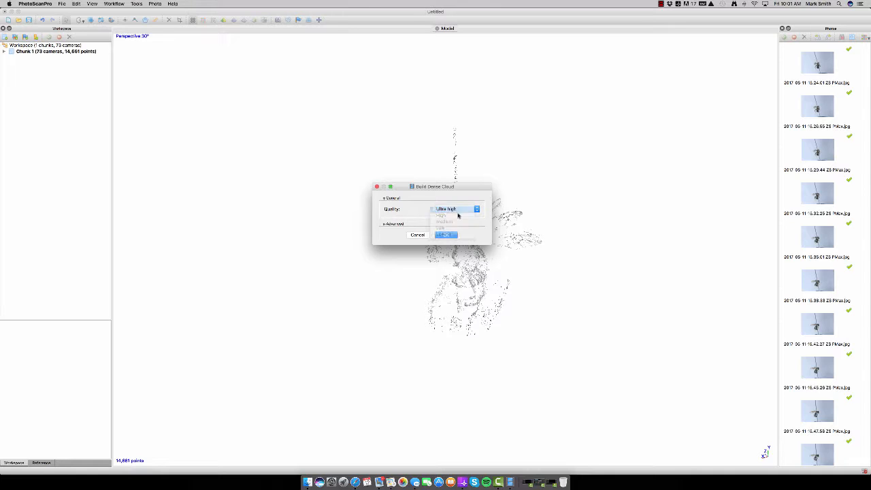
pyautogui.click(384, 224)
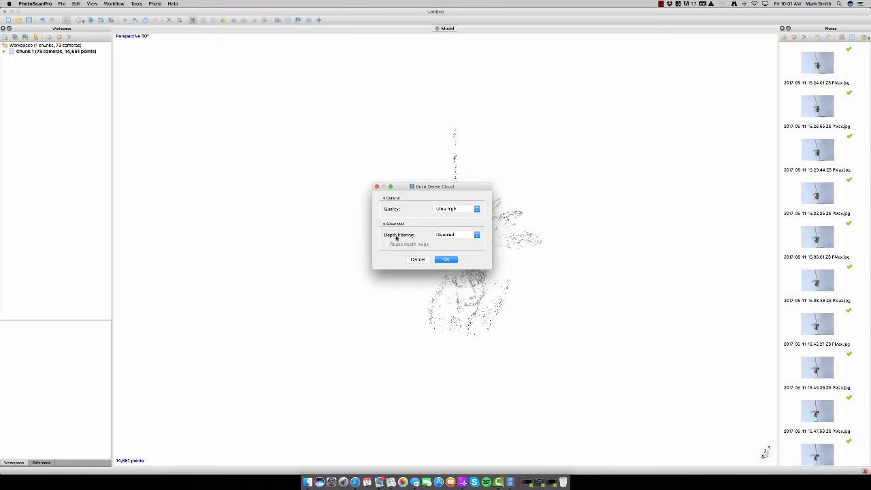
pyautogui.click(477, 235)
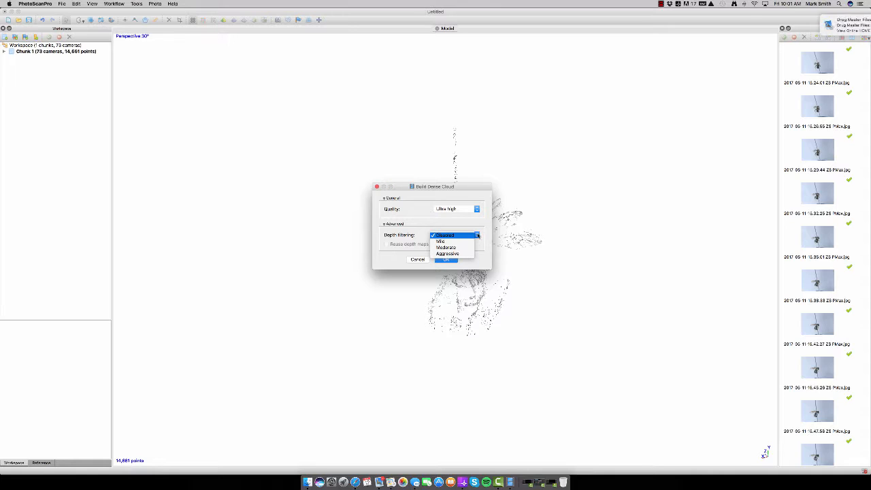
pyautogui.click(438, 235)
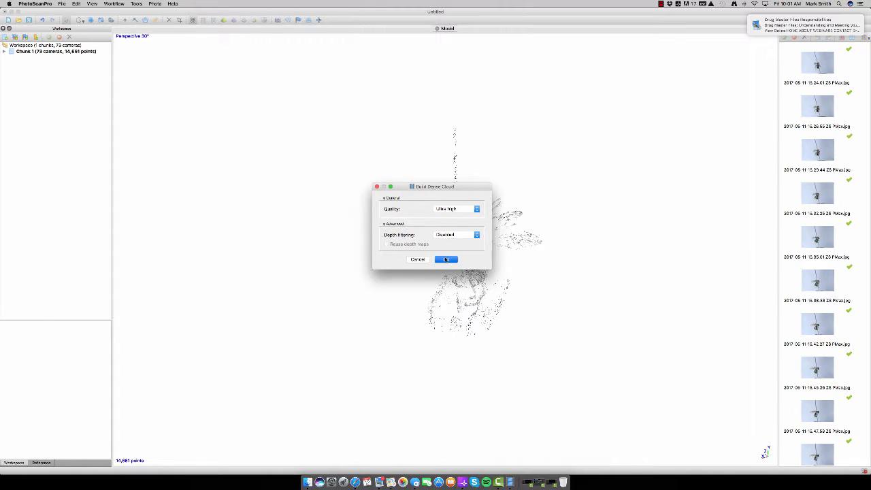
pyautogui.click(446, 259)
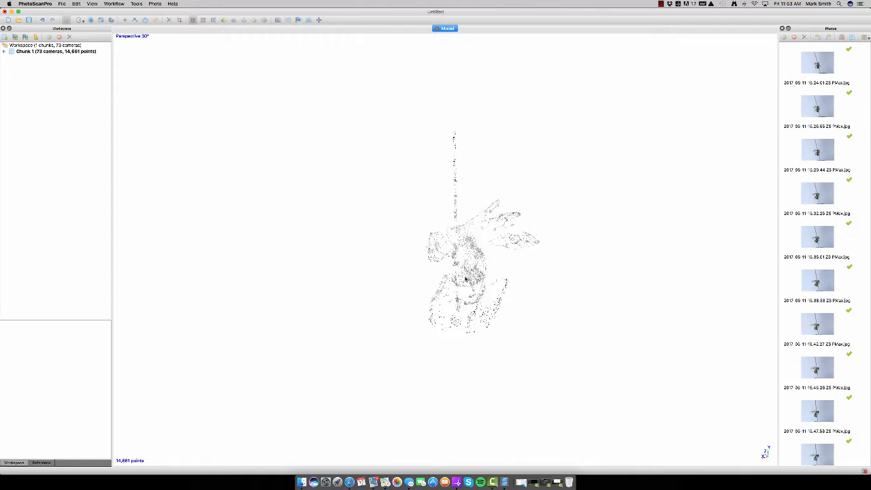
# - Display the dense cloud and examine the bee, pin and base from several angles for stray points
pyautogui.moveTo(442, 275); pyautogui.dragTo(478, 289)
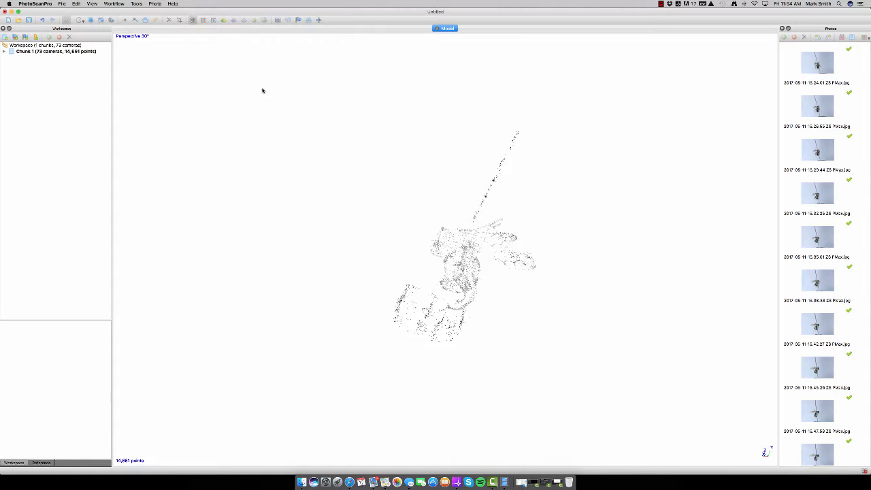
pyautogui.click(202, 21)
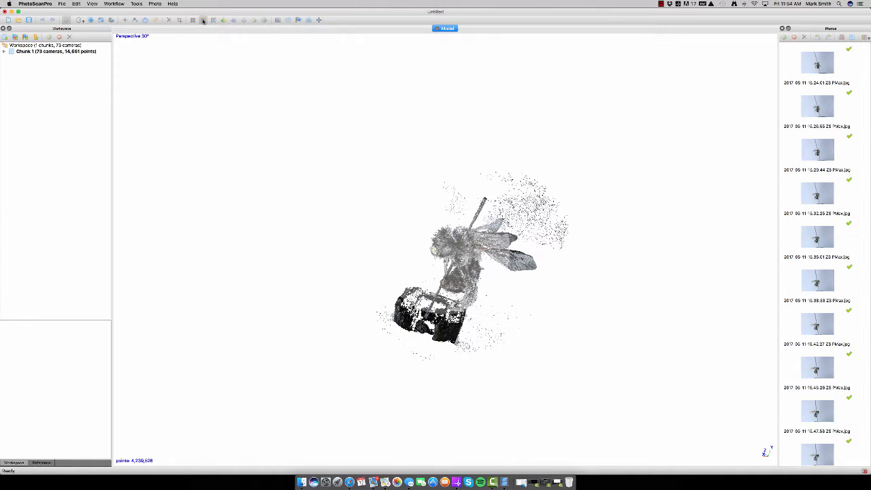
pyautogui.moveTo(433, 250); pyautogui.dragTo(436, 219)
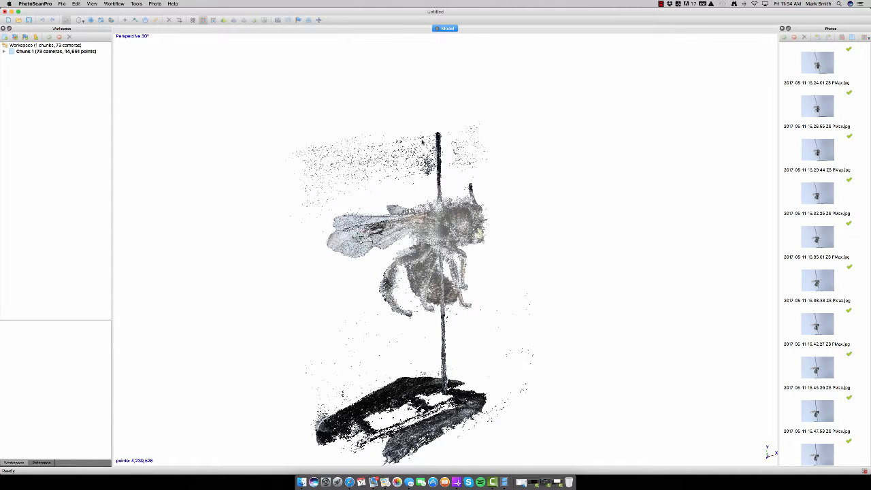
pyautogui.moveTo(456, 278)
pyautogui.mouseDown()
pyautogui.moveTo(450, 271)
pyautogui.moveTo(455, 284)
pyautogui.mouseUp()
pyautogui.moveTo(415, 317); pyautogui.dragTo(432, 351)
pyautogui.moveTo(476, 289); pyautogui.dragTo(449, 258)
pyautogui.scroll(3, 343, 153)
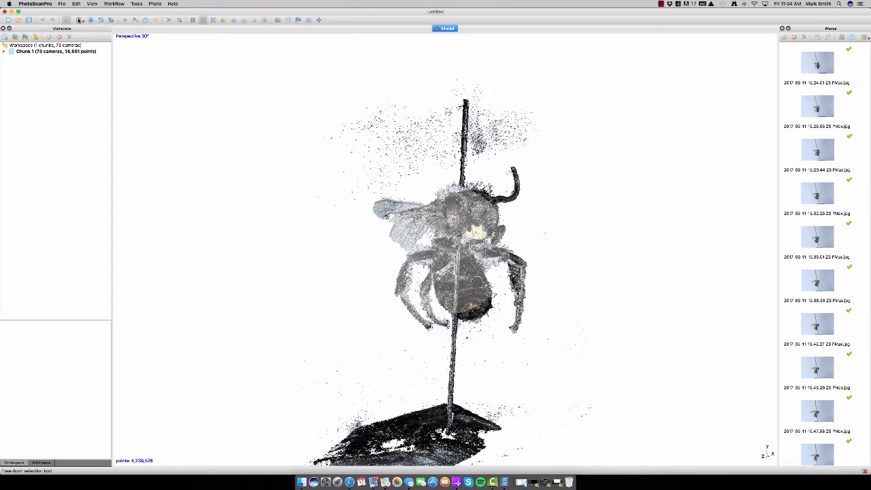
# - Select and delete stray dense-cloud points floating above the bee on both sides of the pin
pyautogui.click(79, 20)
pyautogui.click(83, 22)
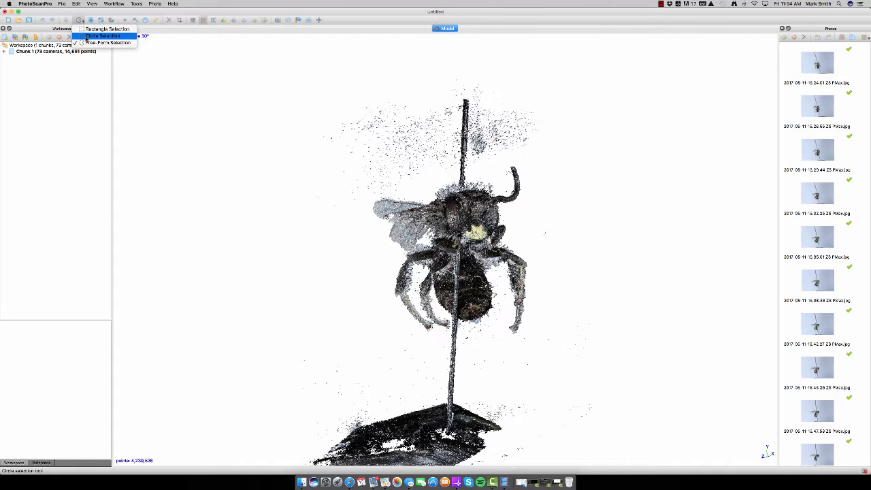
pyautogui.click(102, 36)
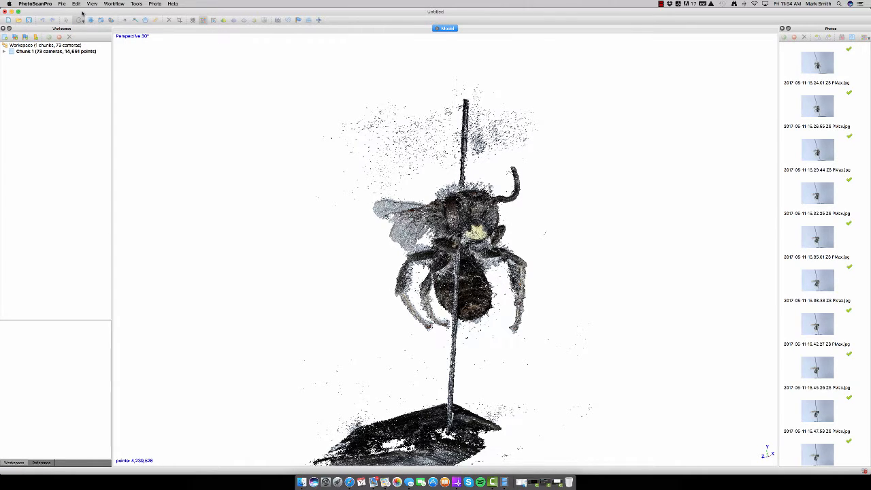
pyautogui.moveTo(417, 173); pyautogui.dragTo(433, 175)
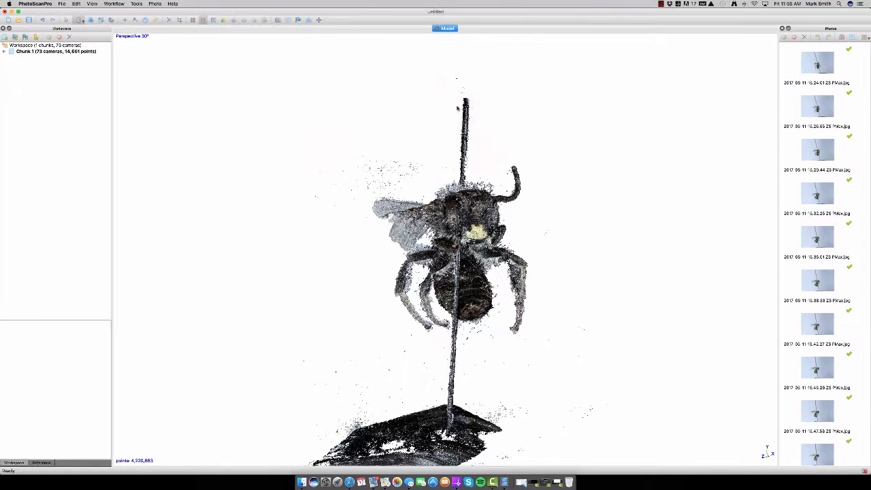
# - Select the bee, pin and base in the dense cloud and crop the cloud to that selection
pyautogui.scroll(-3, 458, 304)
pyautogui.scroll(4, 459, 304)
pyautogui.moveTo(341, 402); pyautogui.dragTo(515, 272)
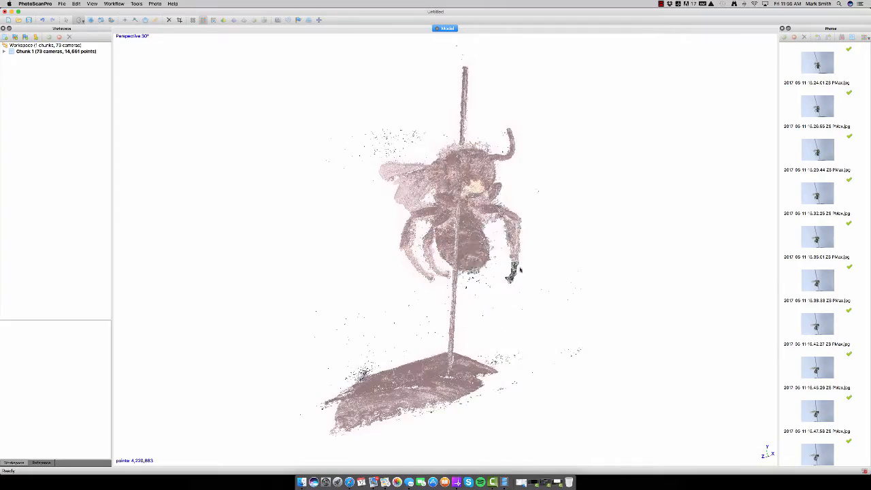
pyautogui.click(179, 20)
# - Remove the remaining stray points around the bee and base from other angles, both close up and far out
pyautogui.moveTo(408, 258); pyautogui.dragTo(510, 259)
pyautogui.moveTo(324, 163); pyautogui.dragTo(377, 252)
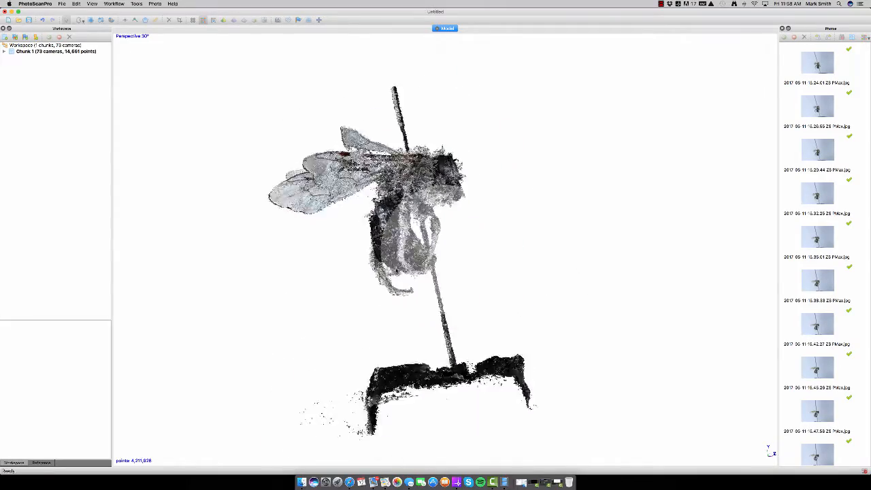
pyautogui.scroll(10, 438, 165)
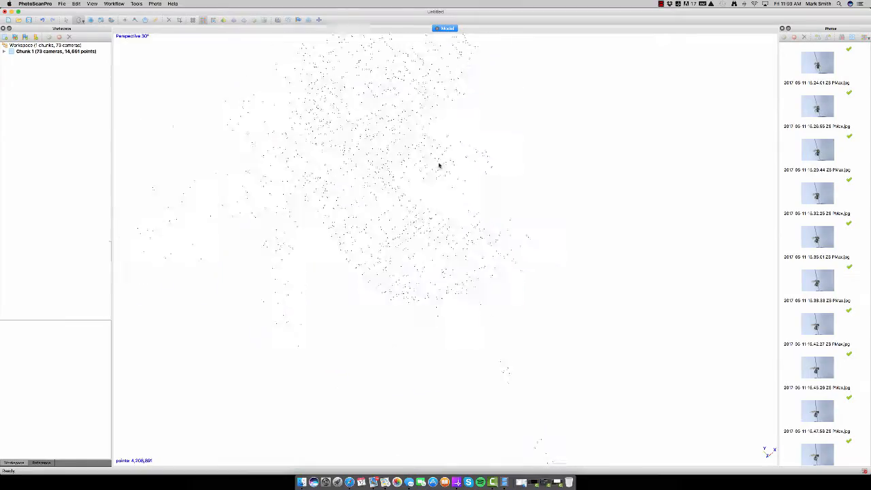
pyautogui.scroll(-10, 439, 165)
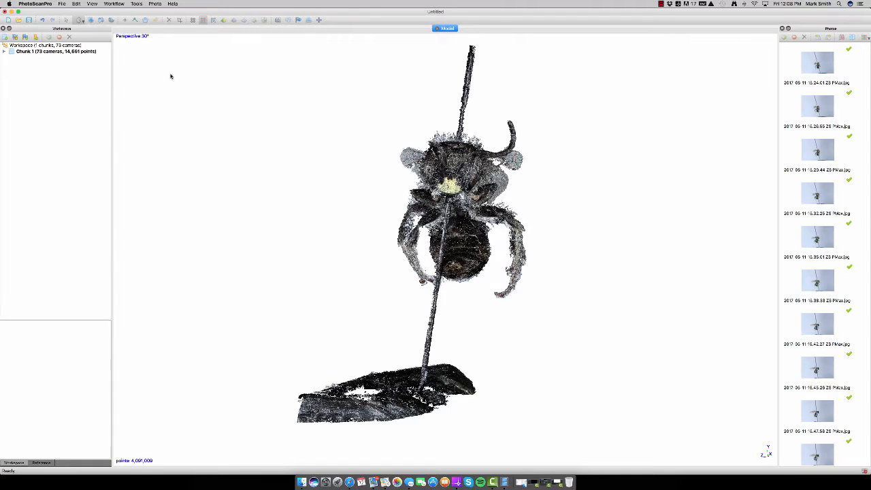
# - Set up Build Mesh with surface type Arbitrary, source data Dense cloud and face count High
pyautogui.click(113, 4)
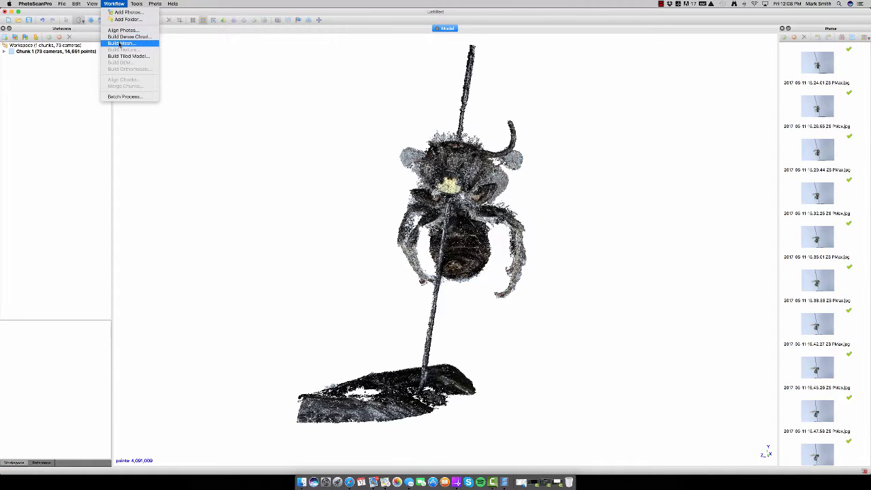
pyautogui.click(116, 43)
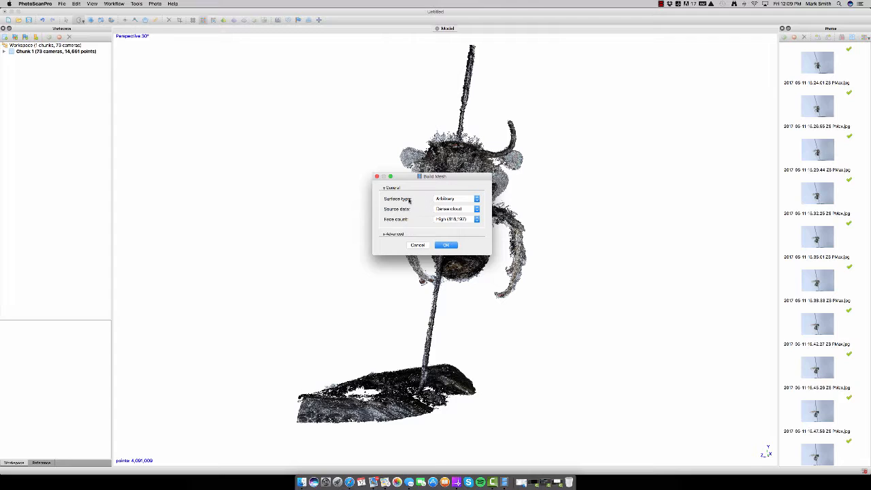
pyautogui.click(476, 199)
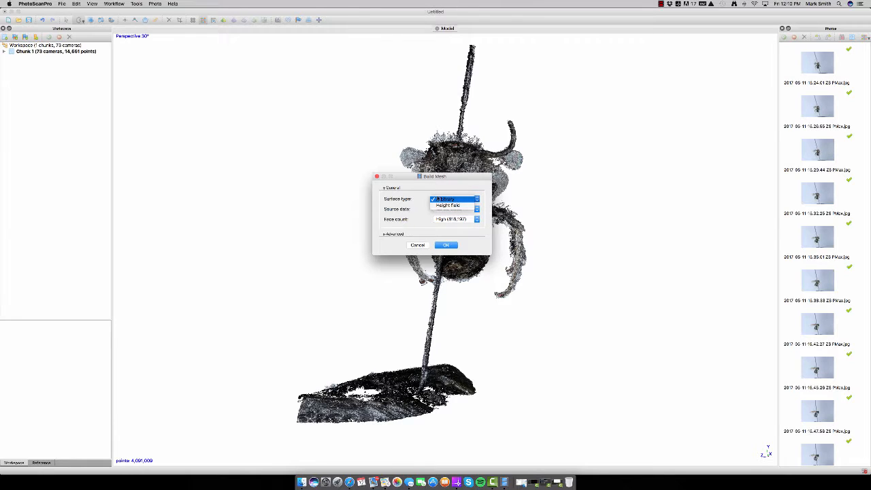
pyautogui.click(440, 199)
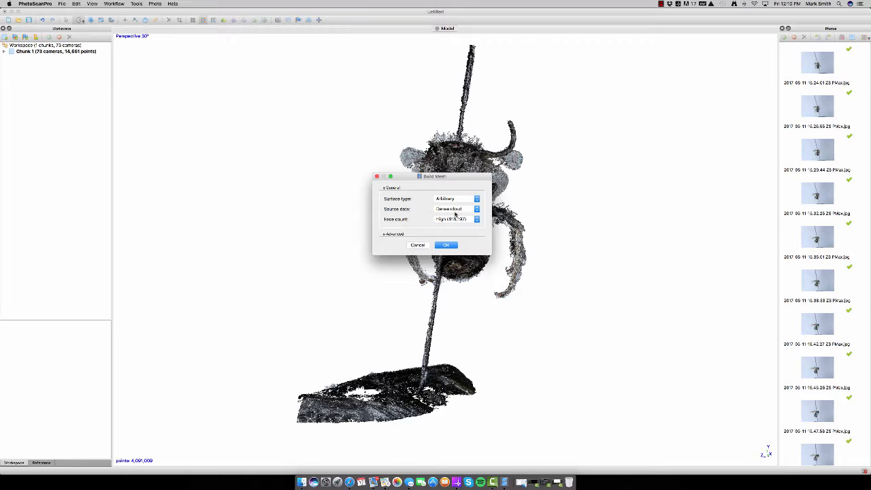
pyautogui.click(457, 208)
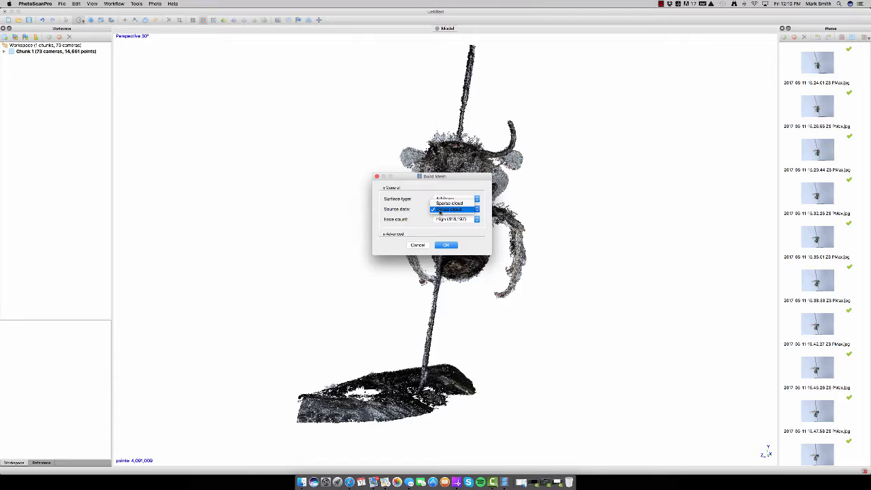
pyautogui.click(453, 211)
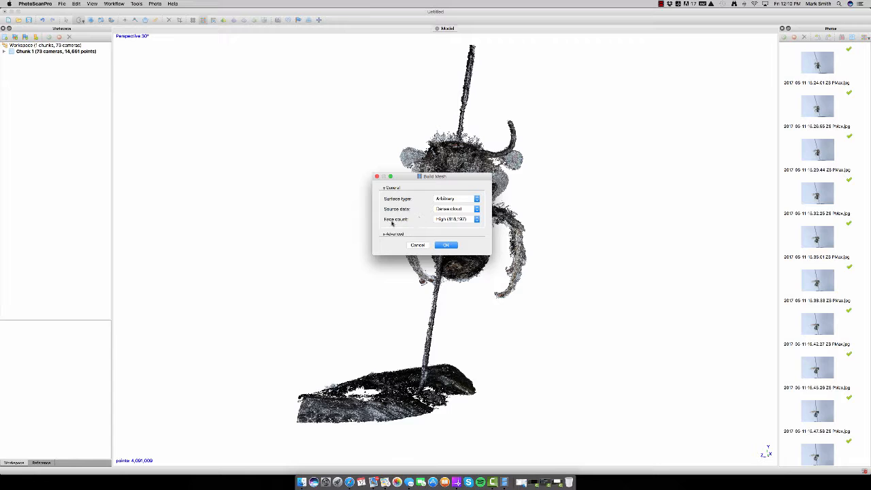
pyautogui.click(478, 220)
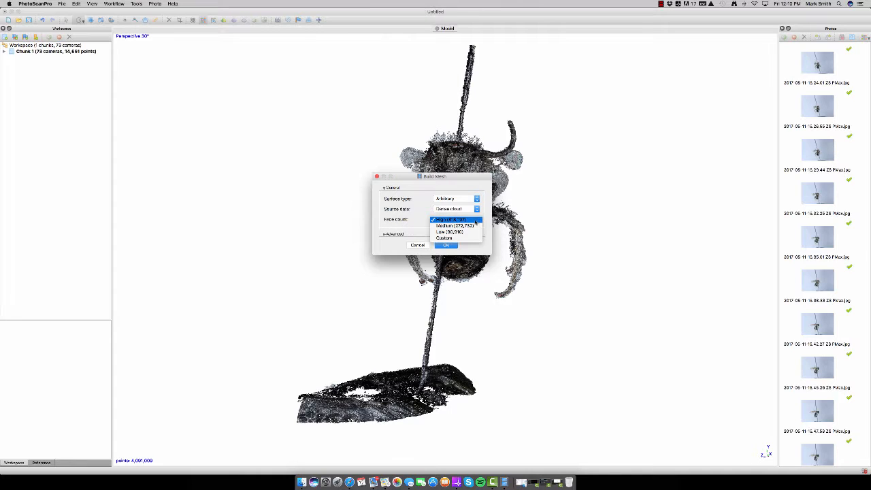
pyautogui.click(453, 220)
# - Keep the mesh interpolation Disabled in the advanced options and build the mesh
pyautogui.click(385, 234)
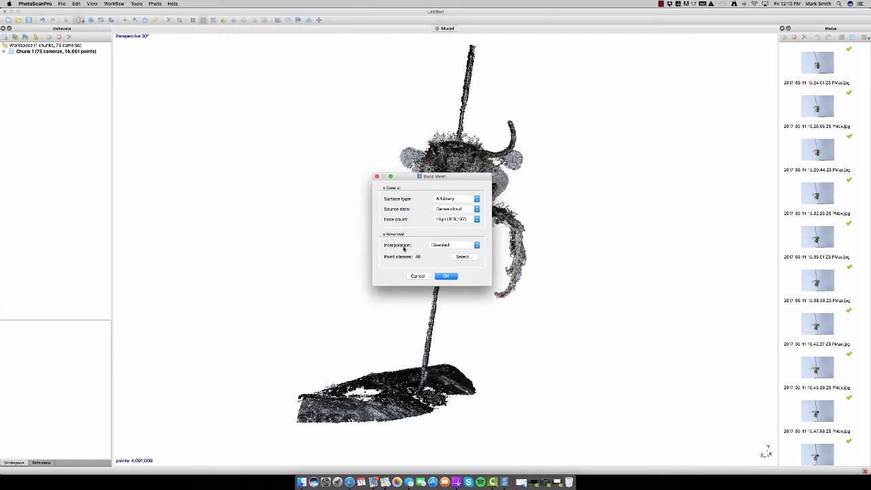
pyautogui.click(475, 245)
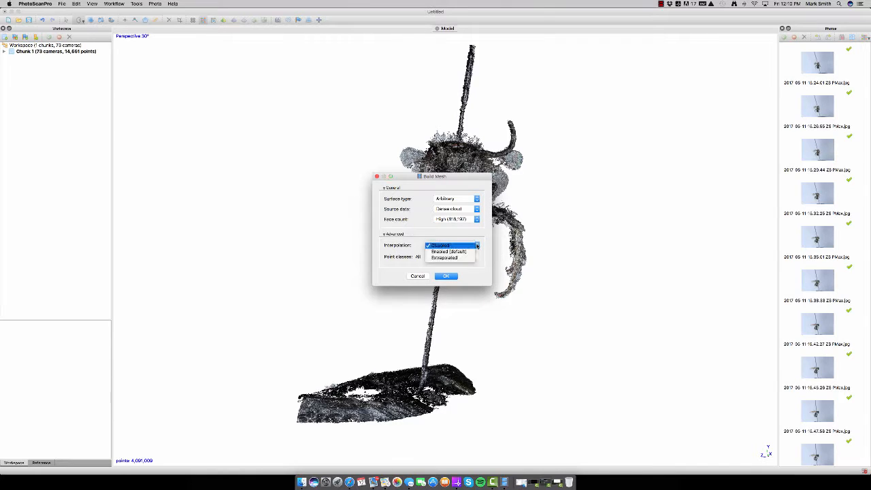
pyautogui.click(417, 276)
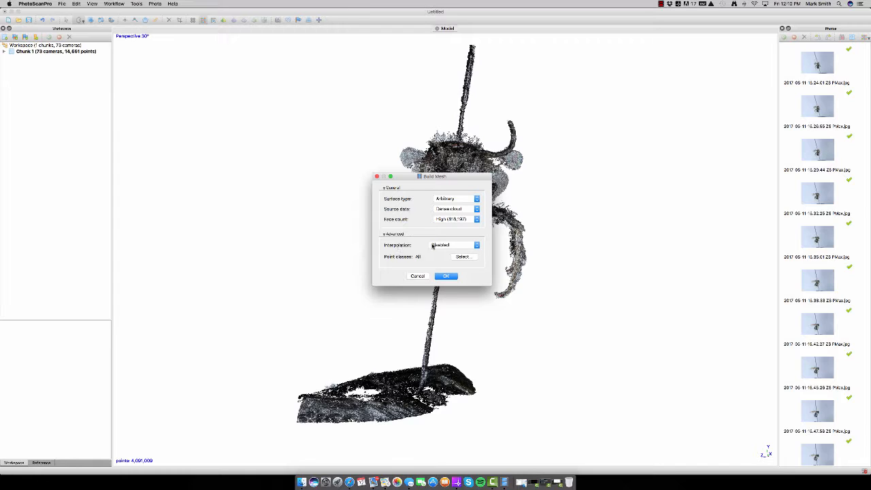
pyautogui.click(476, 245)
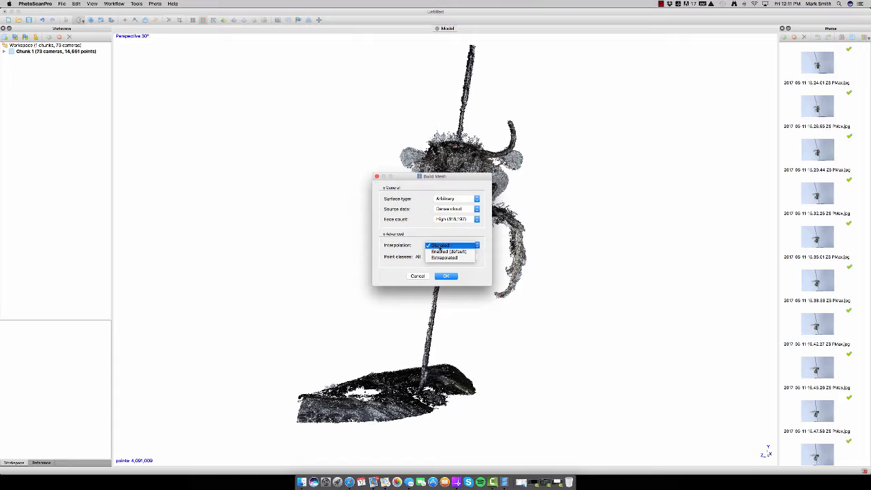
pyautogui.click(442, 246)
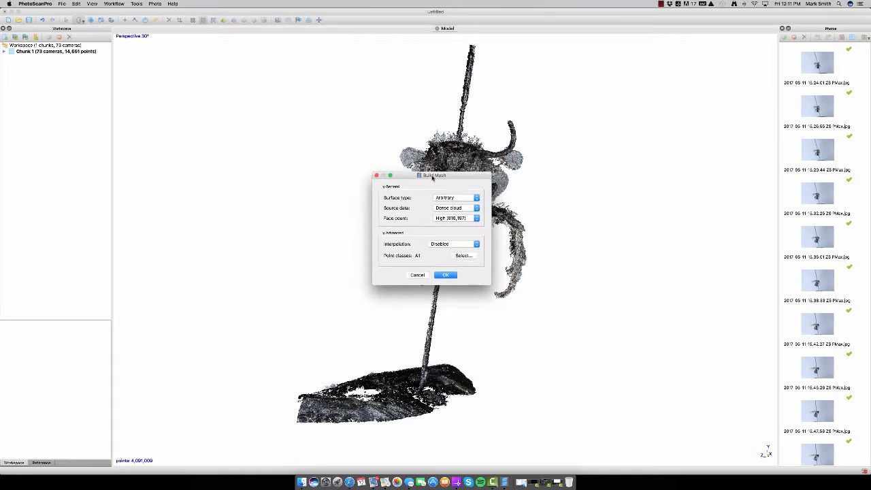
pyautogui.moveTo(433, 176); pyautogui.dragTo(407, 160)
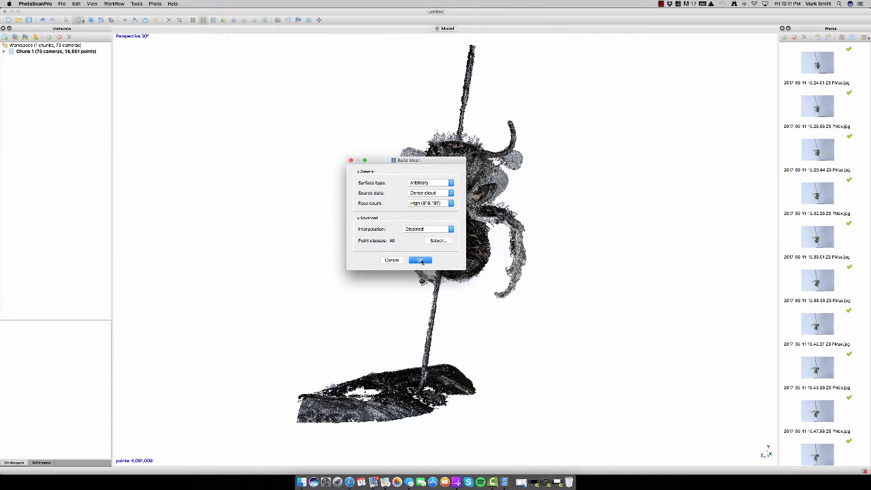
pyautogui.click(420, 260)
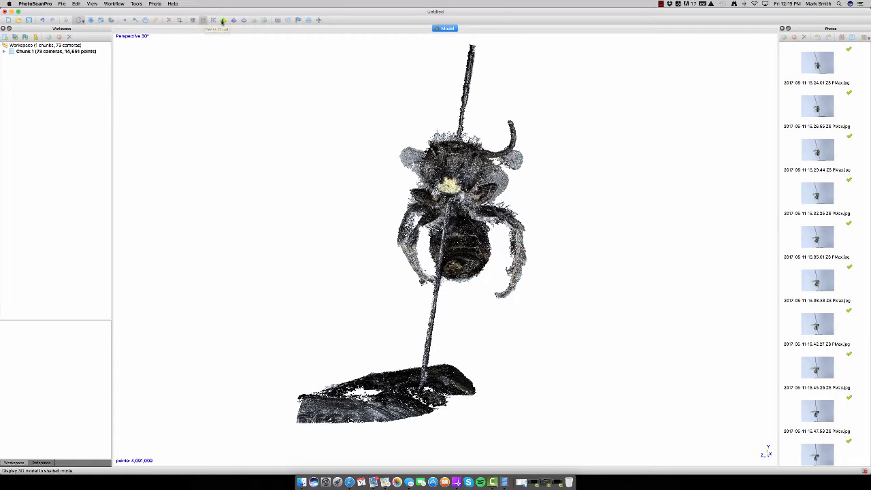
# - Display the mesh in shaded and solid modes and examine the surface of the bee's abdomen and legs up close
pyautogui.click(223, 22)
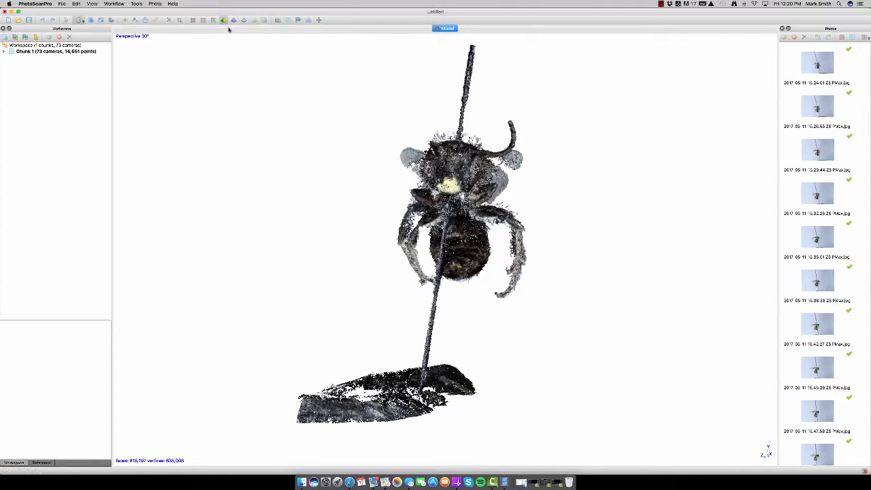
pyautogui.click(234, 21)
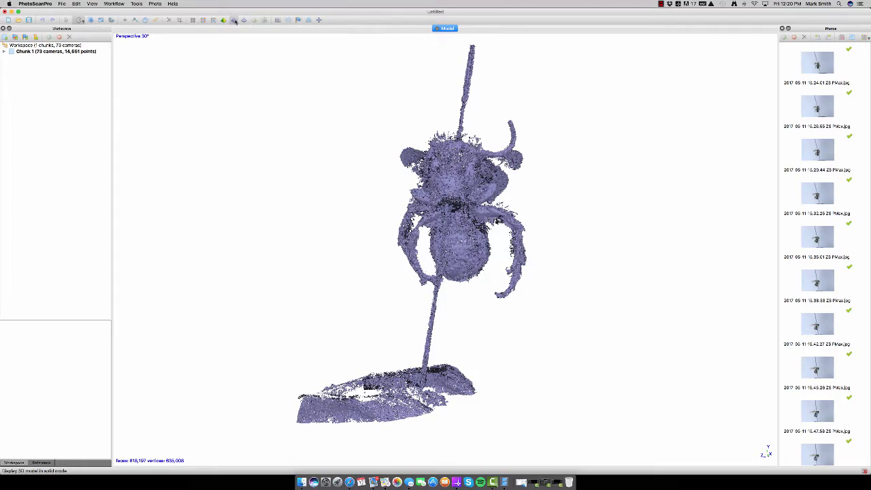
pyautogui.scroll(10, 489, 263)
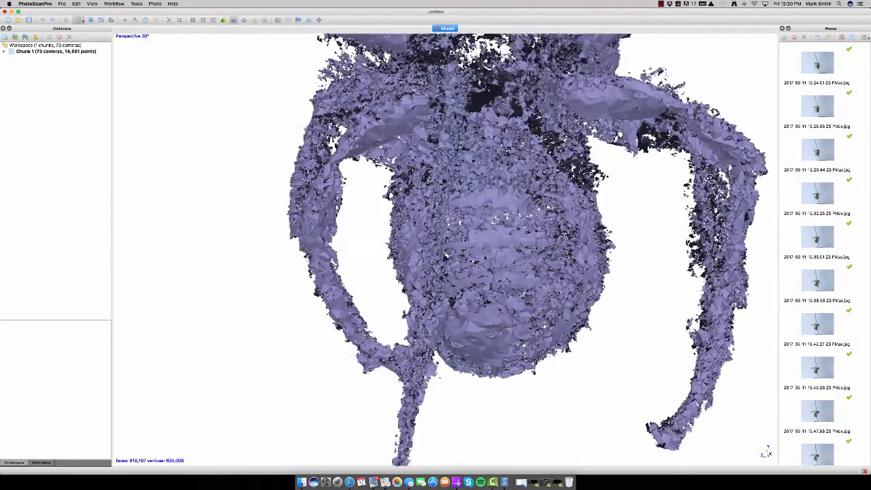
pyautogui.moveTo(484, 247); pyautogui.dragTo(532, 233)
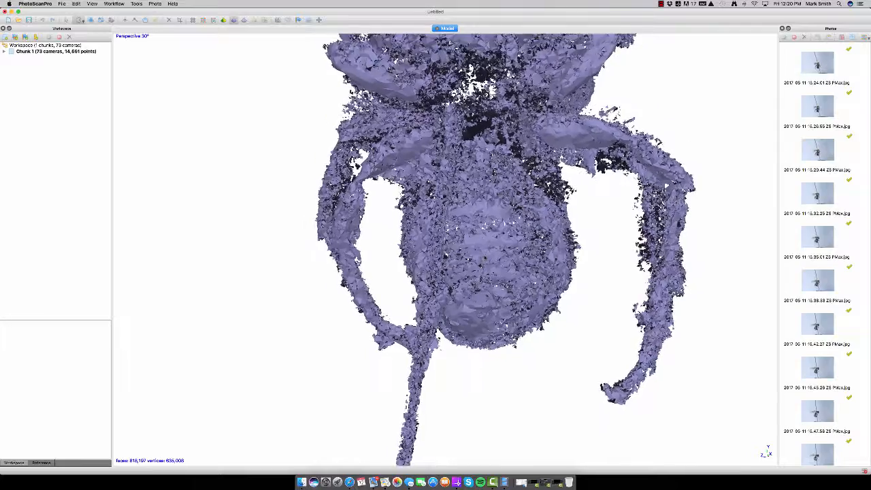
pyautogui.scroll(-5, 476, 249)
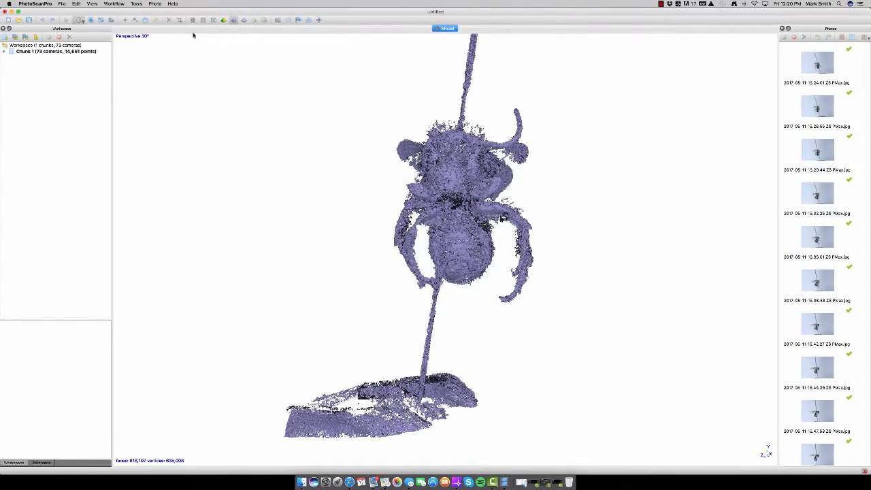
# - Display the mesh as a wireframe and examine the bee's abdomen, legs and wings from several angles
pyautogui.click(244, 20)
pyautogui.scroll(10, 506, 287)
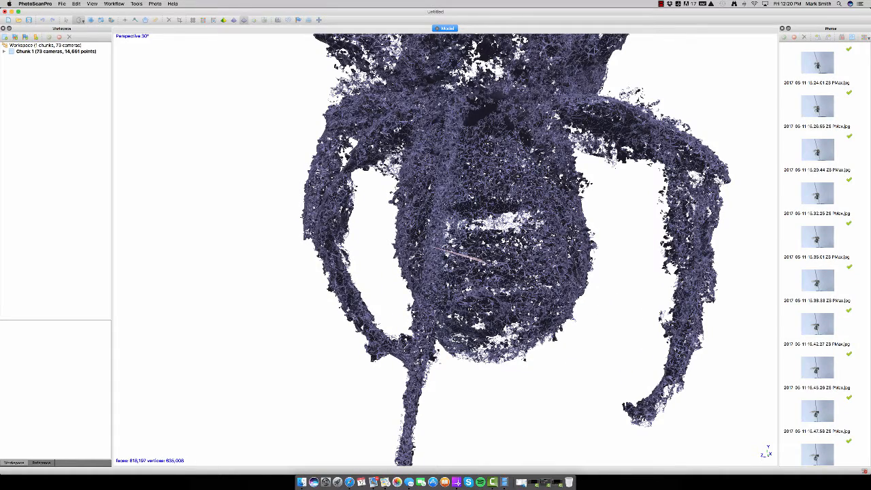
pyautogui.moveTo(489, 263); pyautogui.dragTo(402, 266)
pyautogui.click(385, 261)
pyautogui.click(79, 20)
pyautogui.moveTo(364, 247); pyautogui.dragTo(479, 212)
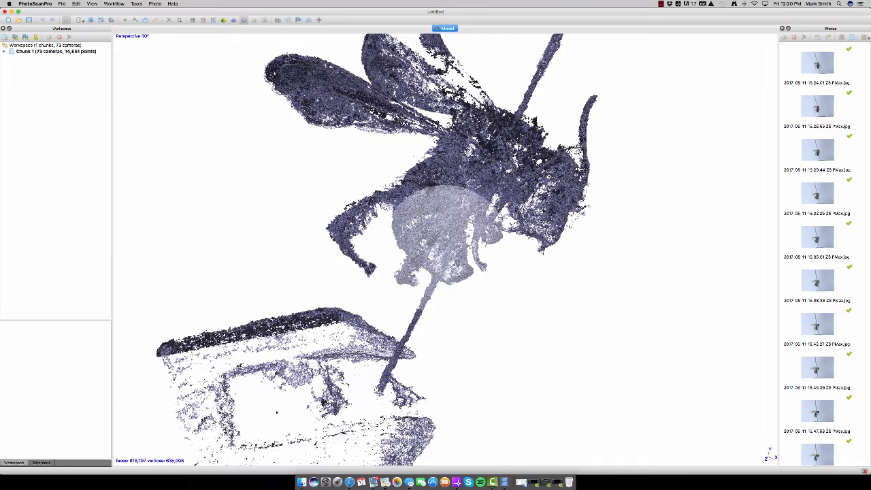
pyautogui.moveTo(276, 411); pyautogui.dragTo(398, 250)
pyautogui.moveTo(417, 254); pyautogui.dragTo(443, 237)
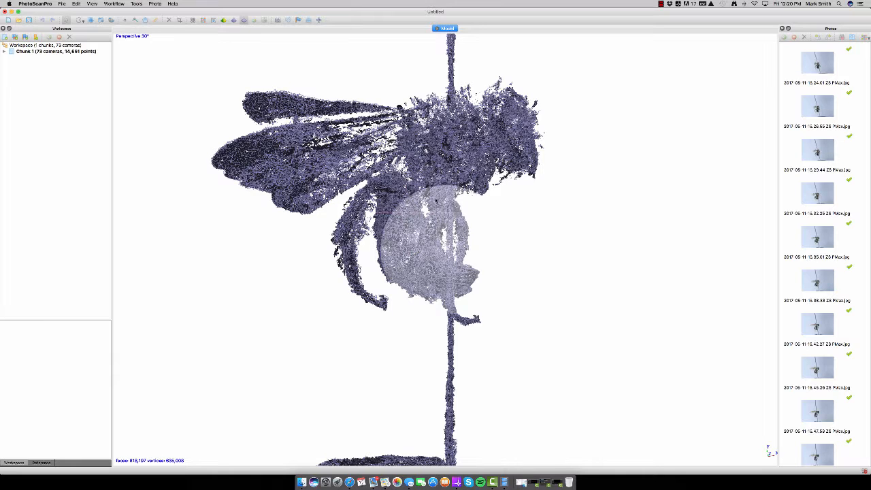
pyautogui.scroll(-5, 436, 201)
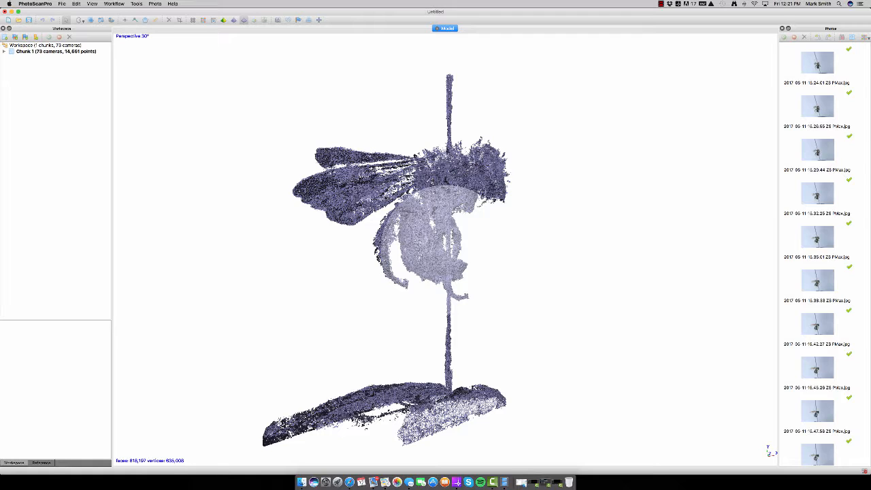
# - Set up Build Texture with mapping mode Generic and blending mode Average
pyautogui.click(114, 4)
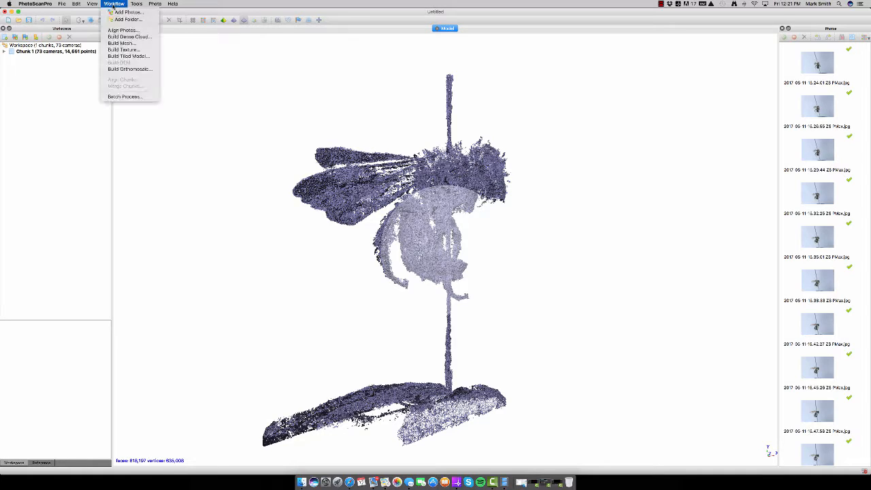
pyautogui.click(122, 50)
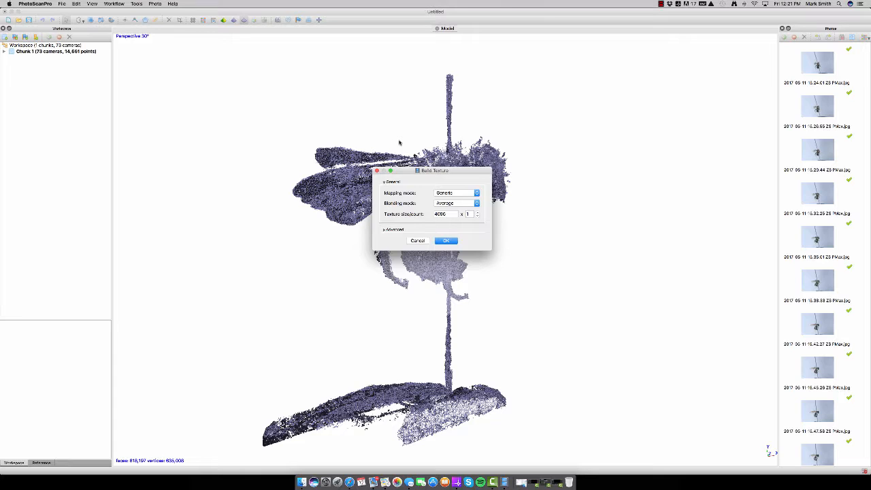
pyautogui.moveTo(420, 170); pyautogui.dragTo(416, 158)
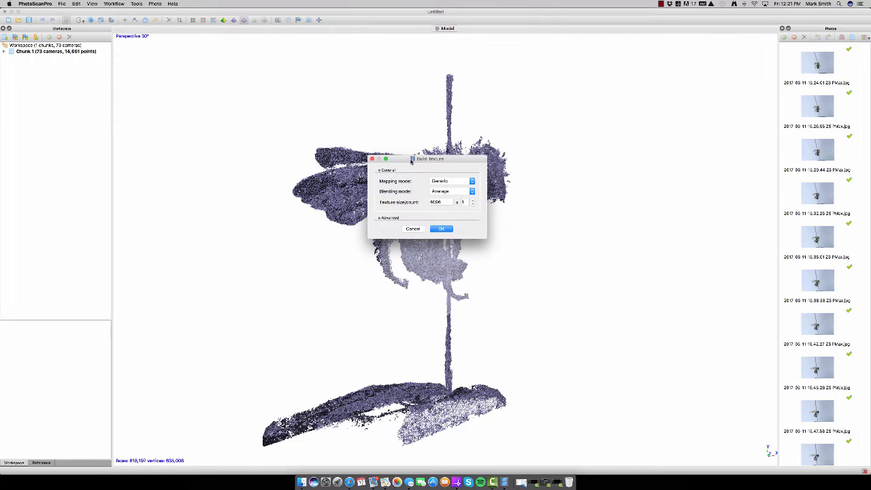
pyautogui.click(469, 183)
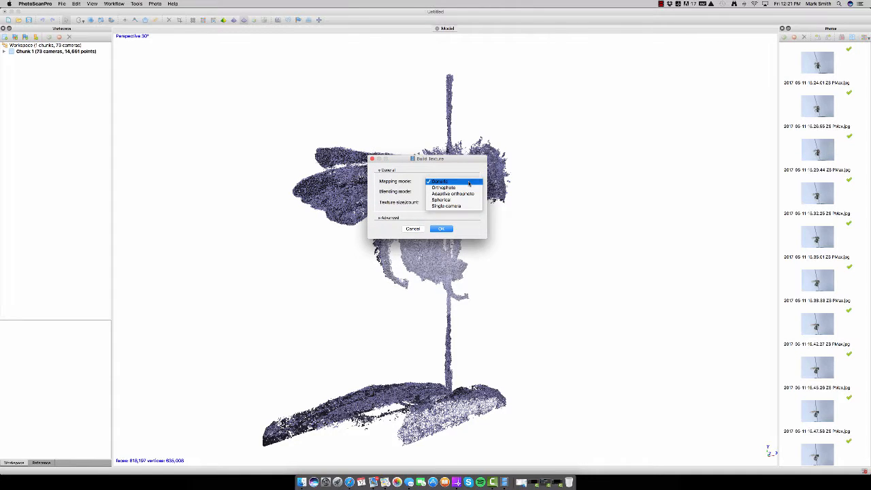
pyautogui.click(448, 183)
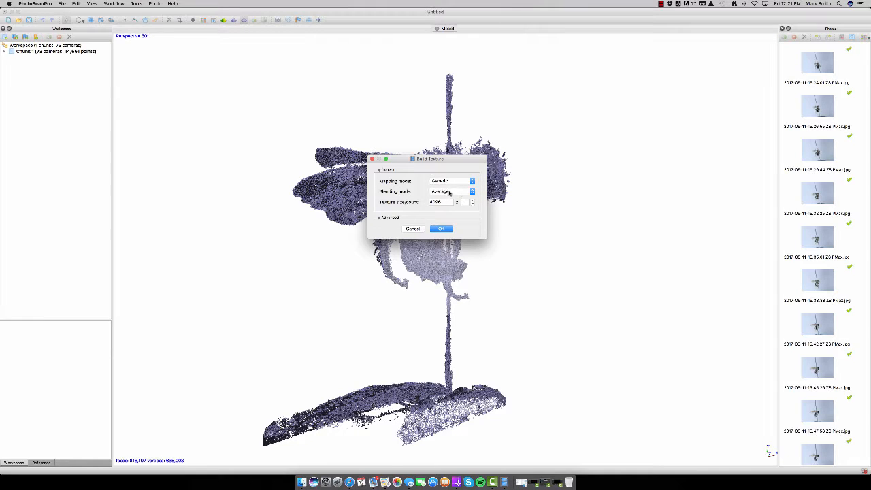
pyautogui.click(464, 192)
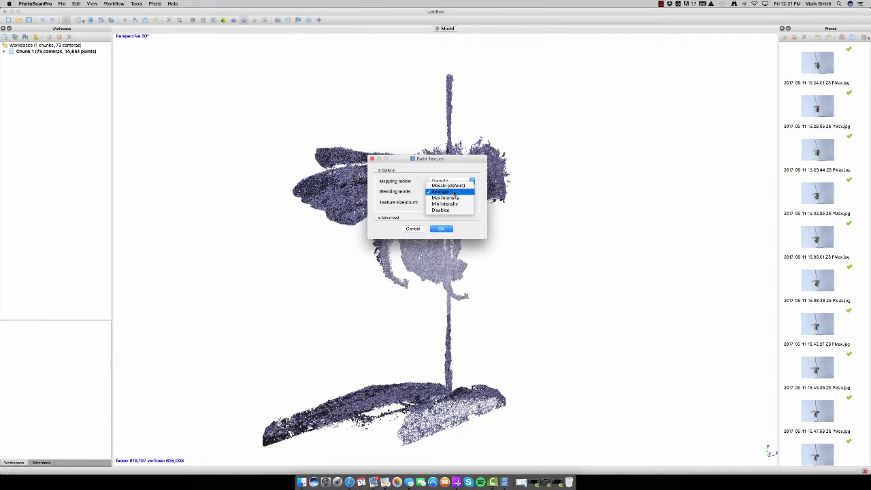
pyautogui.click(451, 193)
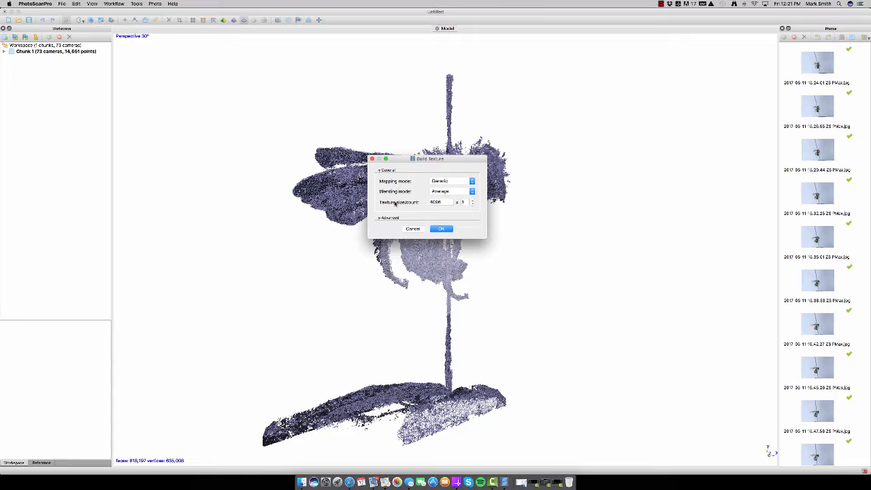
# - Toggle color correction in the advanced texture options, keep hole filling enabled, and build the texture
pyautogui.click(378, 218)
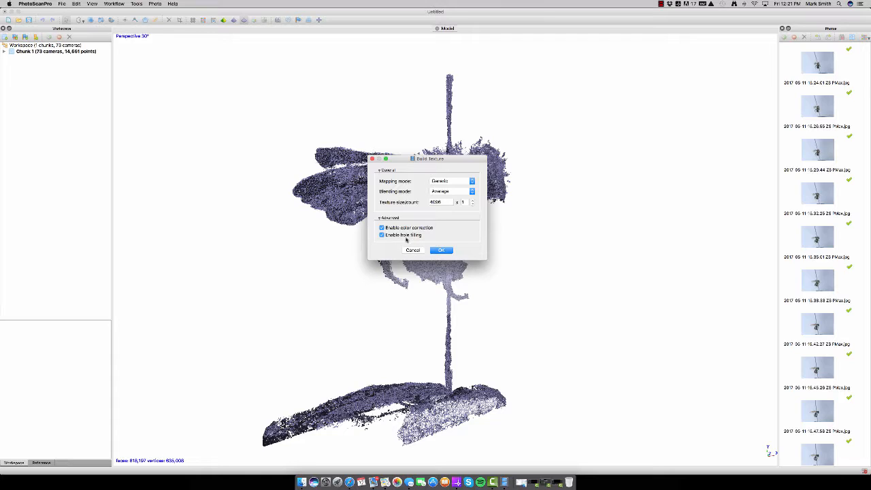
pyautogui.click(381, 227)
pyautogui.click(440, 250)
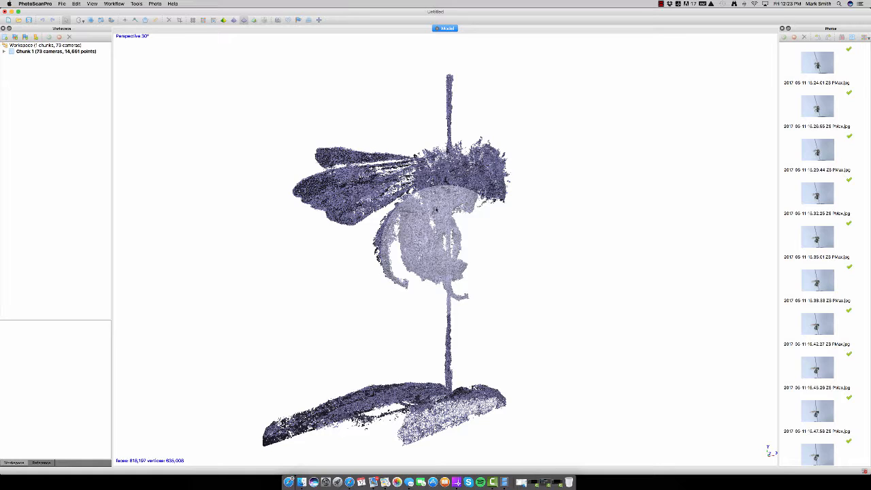
# - Display the model in textured mode and examine the bee's head, body and wings from both sides and the front
pyautogui.click(254, 21)
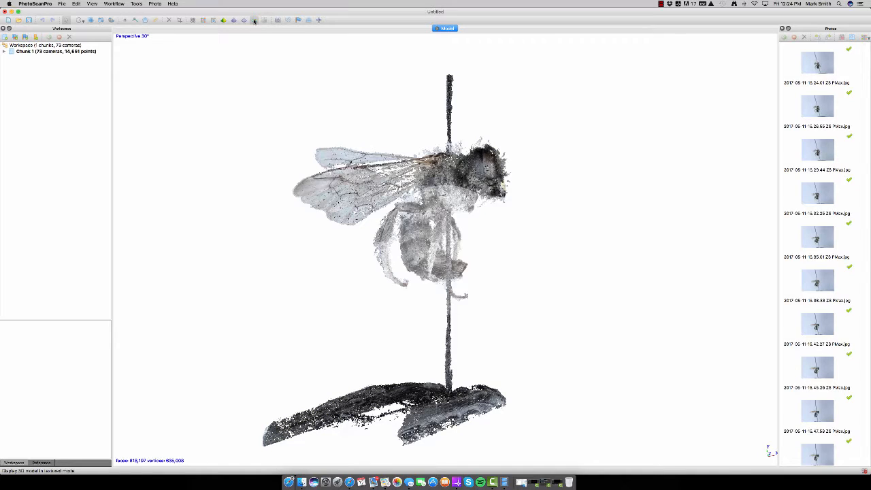
pyautogui.moveTo(488, 245); pyautogui.dragTo(436, 212)
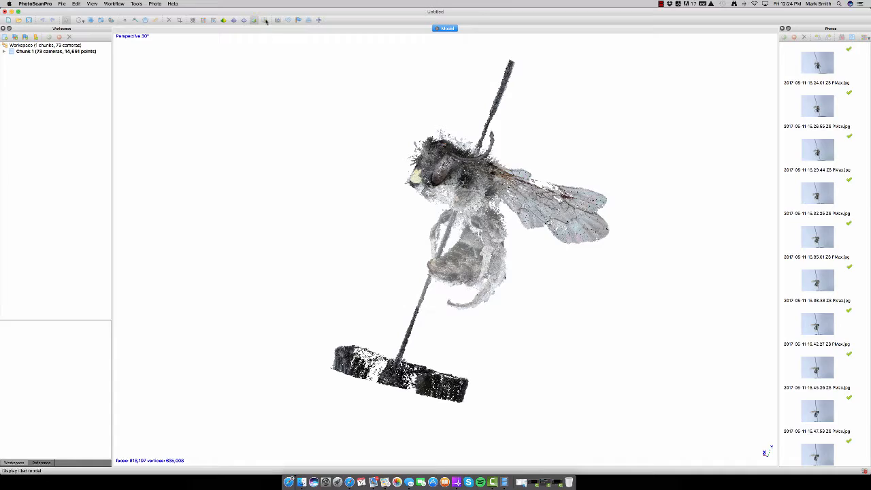
pyautogui.moveTo(405, 196); pyautogui.dragTo(454, 243)
pyautogui.scroll(10, 460, 248)
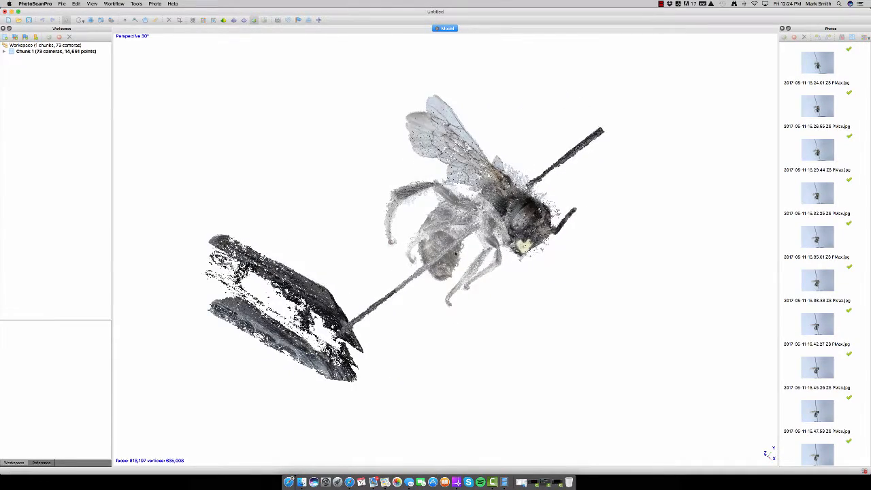
pyautogui.moveTo(464, 259)
pyautogui.mouseDown()
pyautogui.moveTo(474, 251)
pyautogui.moveTo(469, 233)
pyautogui.moveTo(495, 272)
pyautogui.moveTo(501, 249)
pyautogui.moveTo(500, 263)
pyautogui.moveTo(479, 252)
pyautogui.mouseUp()
pyautogui.scroll(-7, 487, 238)
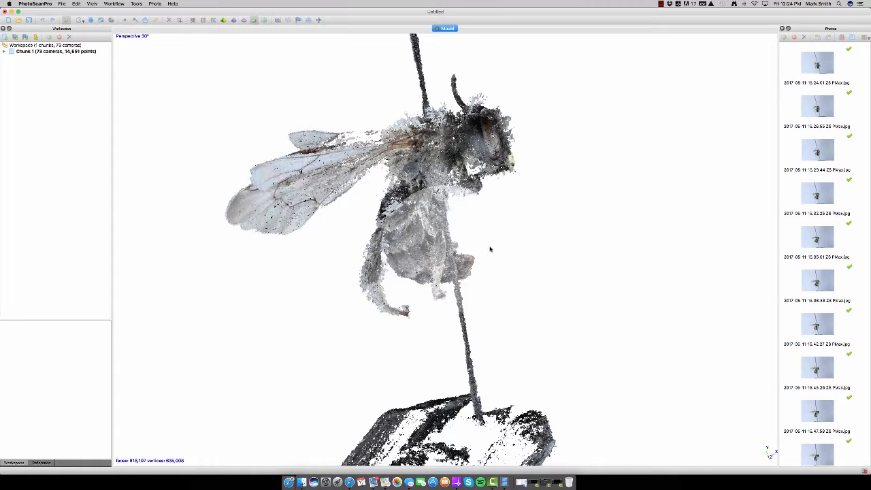
pyautogui.moveTo(485, 252); pyautogui.dragTo(440, 206)
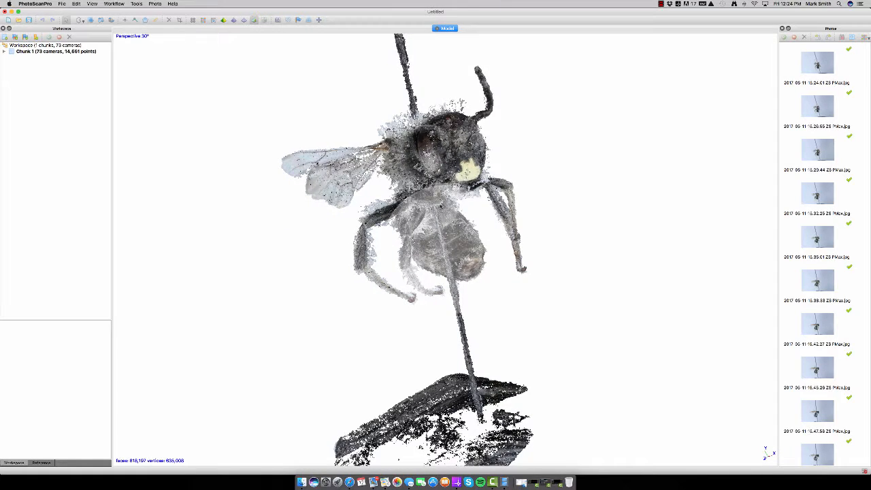
pyautogui.moveTo(489, 240); pyautogui.dragTo(480, 264)
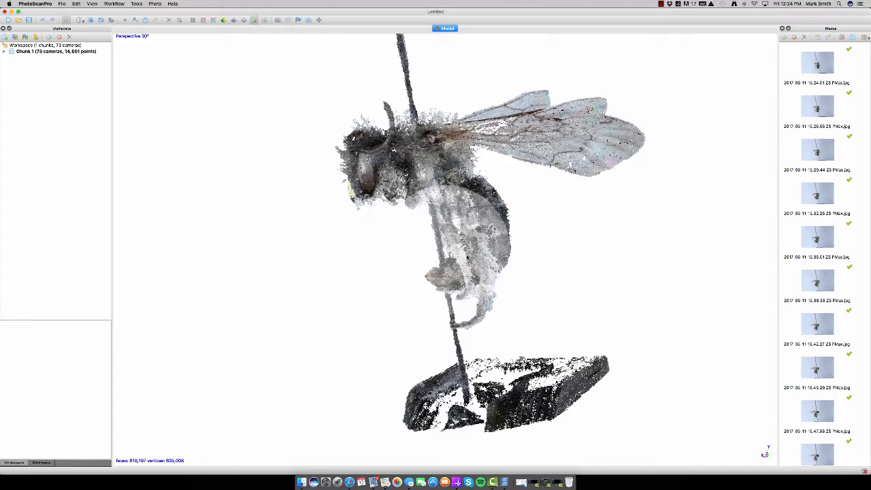
pyautogui.moveTo(490, 250)
pyautogui.mouseDown()
pyautogui.moveTo(497, 243)
pyautogui.moveTo(487, 243)
pyautogui.mouseUp()
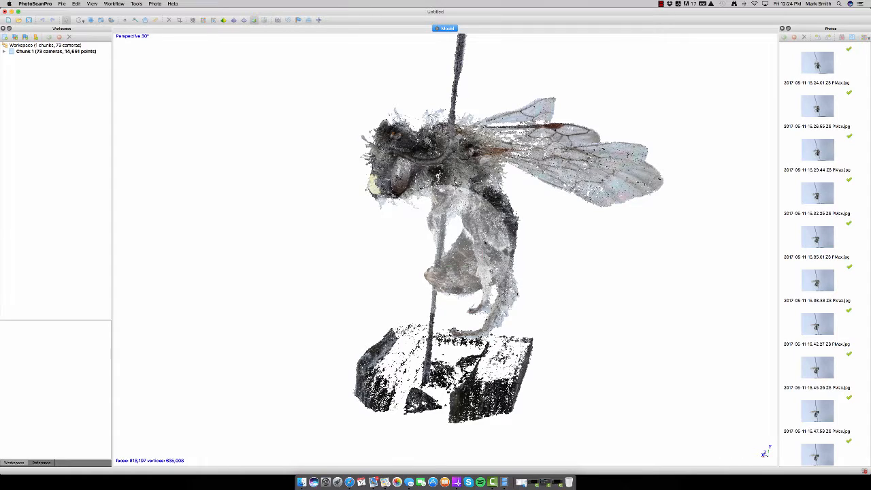
# - Examine the texture on the bee's abdomen and hind legs up close
pyautogui.scroll(1, 328, 365)
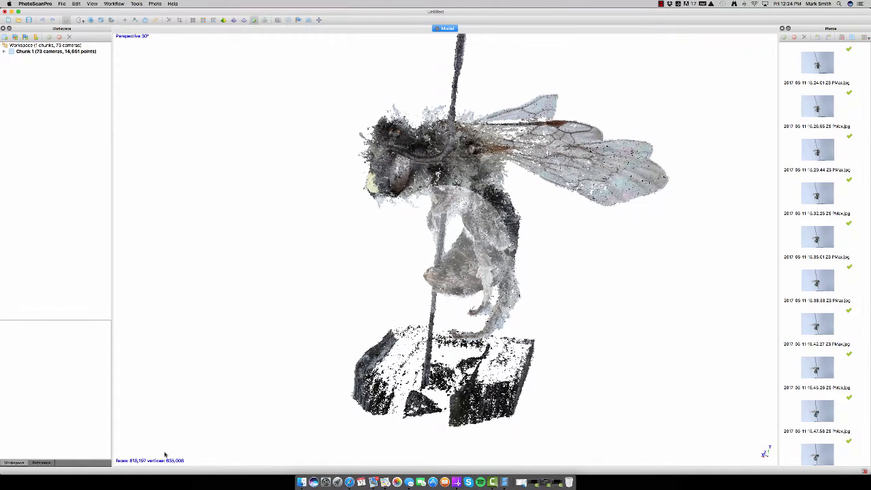
pyautogui.scroll(1, 462, 361)
pyautogui.moveTo(475, 241); pyautogui.dragTo(469, 244)
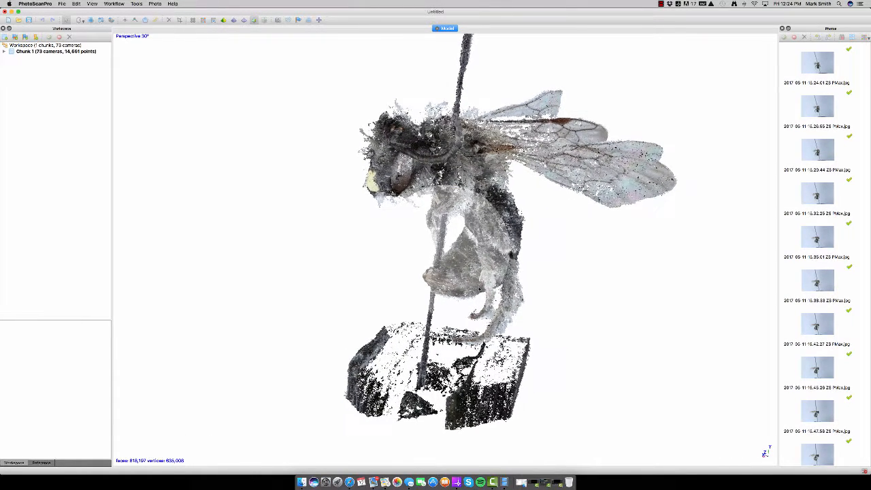
pyautogui.scroll(5, 478, 290)
pyautogui.scroll(2, 488, 253)
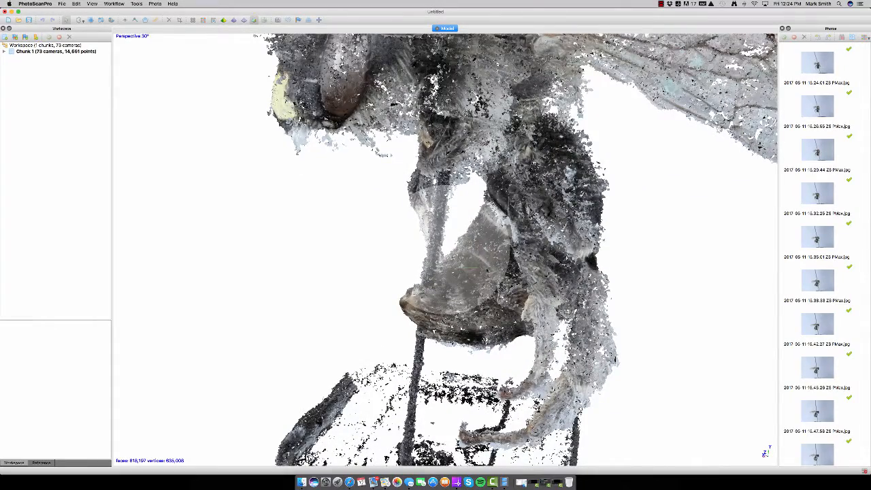
pyautogui.scroll(-3, 469, 251)
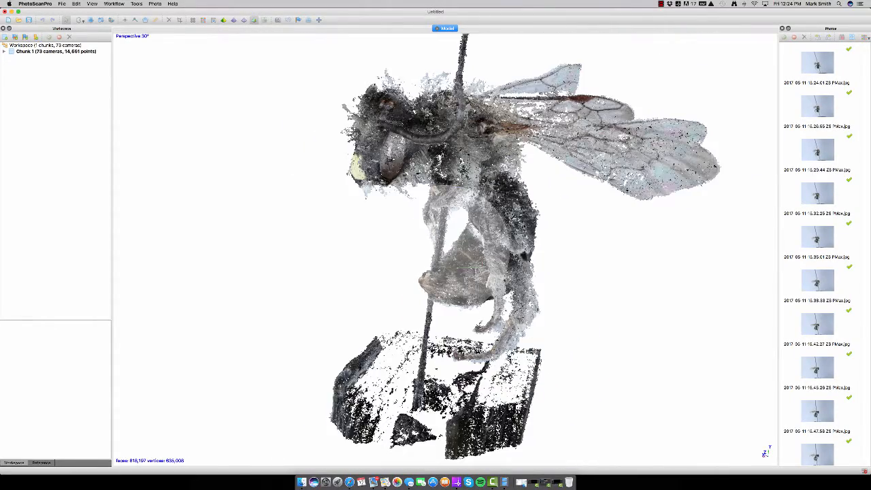
# - Examine the textured bee, pin and base from the front and side, both close up and as a whole
pyautogui.moveTo(489, 250); pyautogui.dragTo(518, 269)
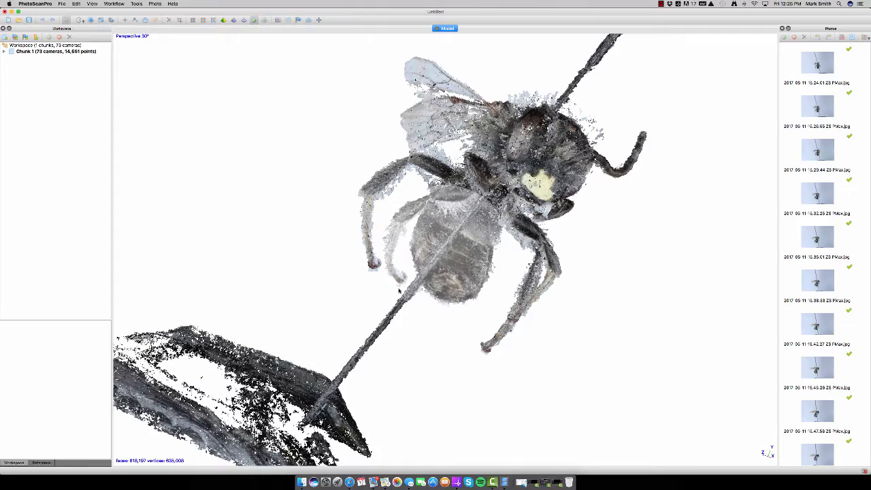
pyautogui.moveTo(391, 290); pyautogui.dragTo(457, 264)
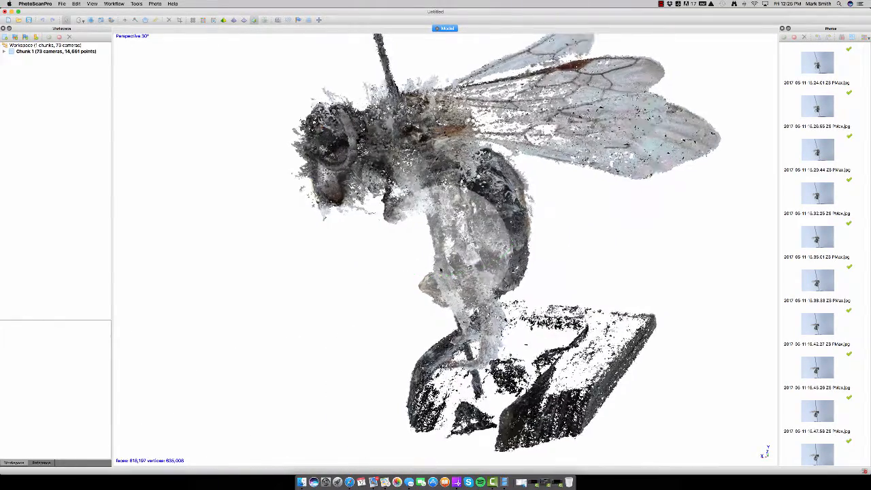
pyautogui.scroll(3, 470, 251)
pyautogui.scroll(-3, 421, 269)
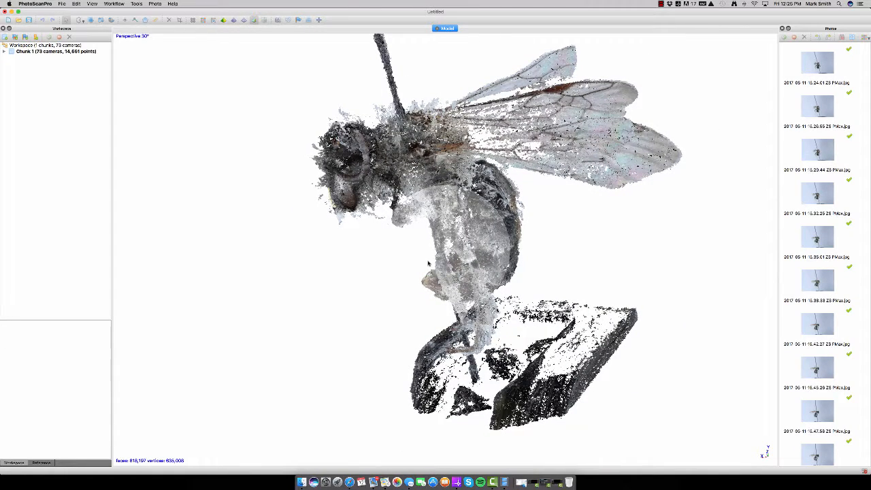
pyautogui.moveTo(416, 276); pyautogui.dragTo(464, 273)
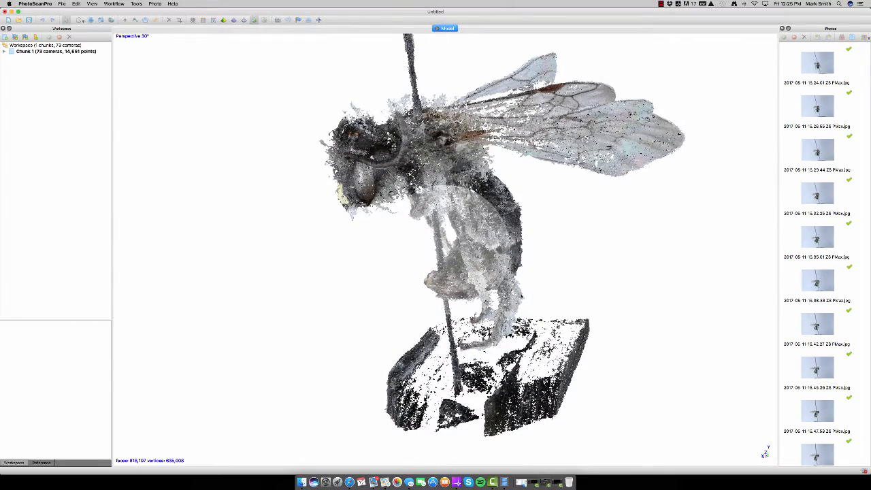
pyautogui.moveTo(459, 210); pyautogui.dragTo(472, 247)
pyautogui.scroll(-5, 453, 212)
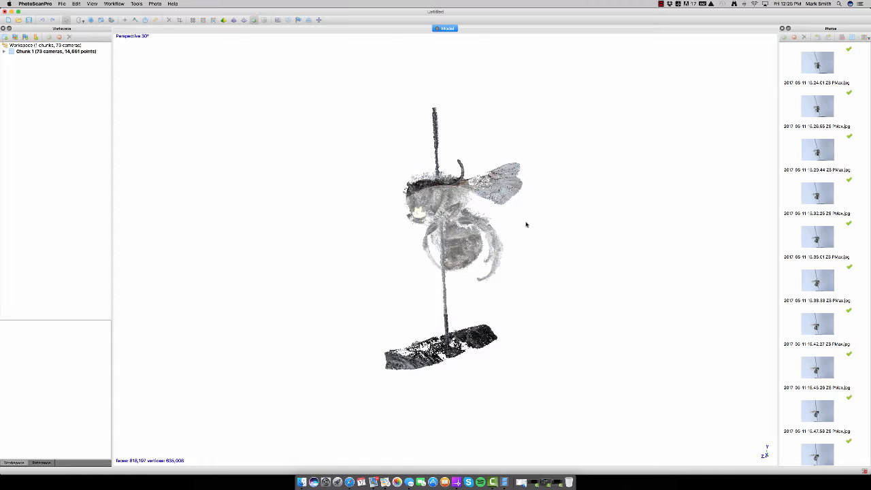
pyautogui.moveTo(526, 225); pyautogui.dragTo(487, 248)
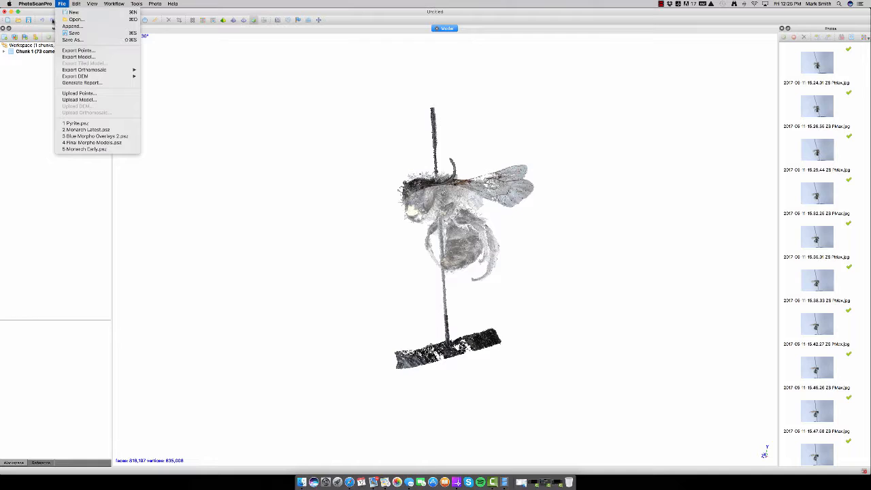
# - Examine the file formats offered for exporting the bee model, and close the export without saving
pyautogui.click(87, 57)
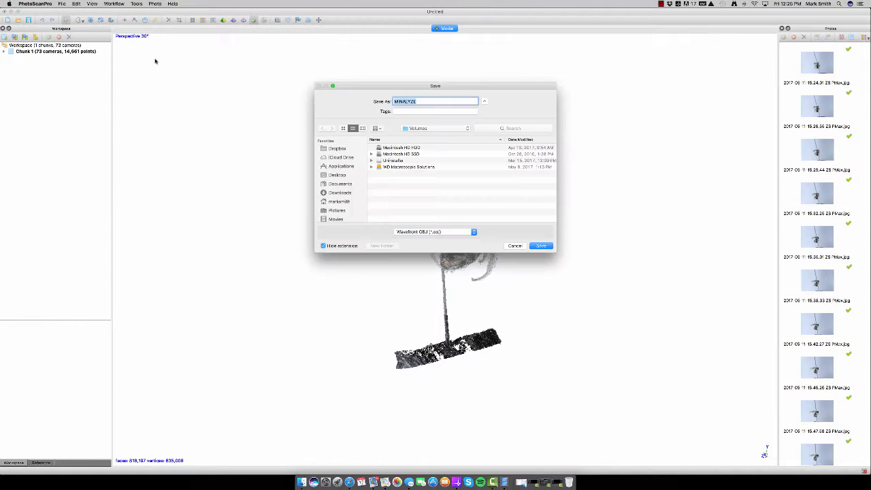
pyautogui.click(476, 232)
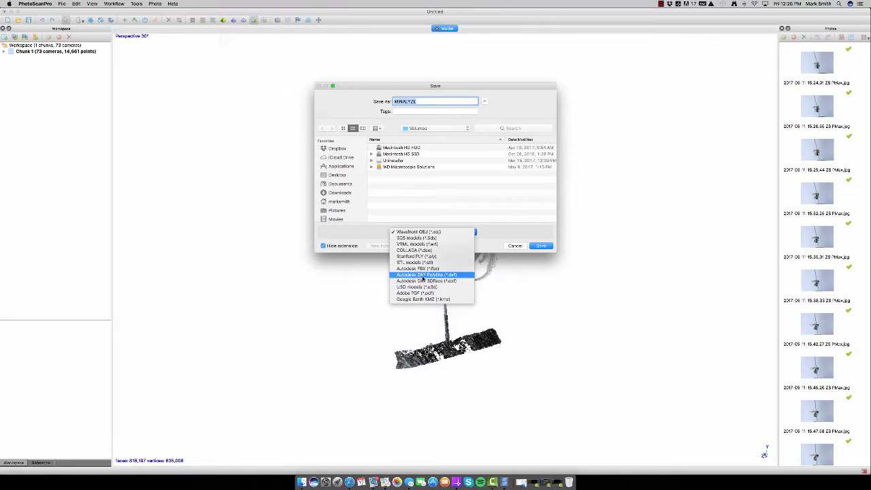
pyautogui.click(497, 245)
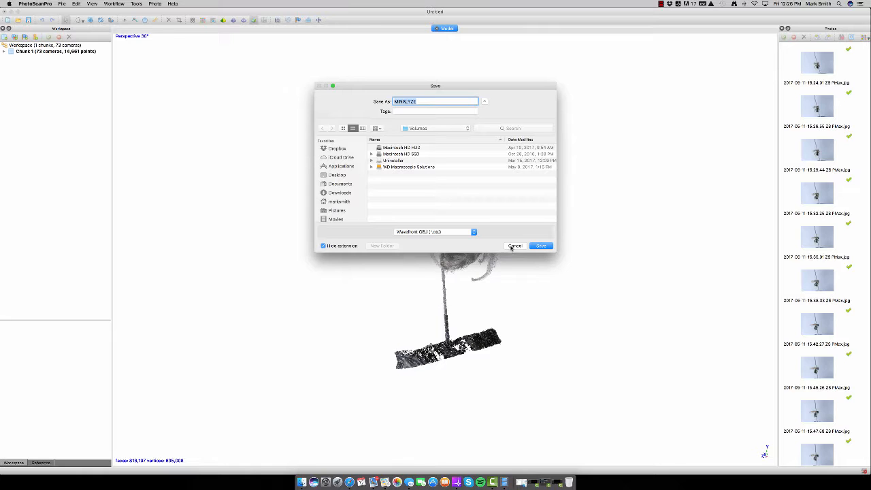
pyautogui.click(514, 246)
# - Examine the complete bee model on its pin from the front and both sides
pyautogui.moveTo(523, 248); pyautogui.dragTo(492, 265)
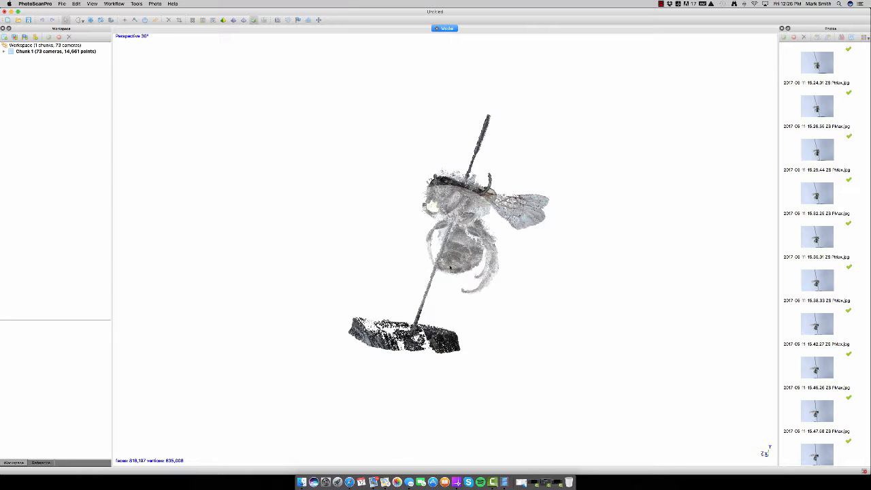
pyautogui.moveTo(451, 268); pyautogui.dragTo(482, 274)
pyautogui.moveTo(416, 270); pyautogui.dragTo(512, 311)
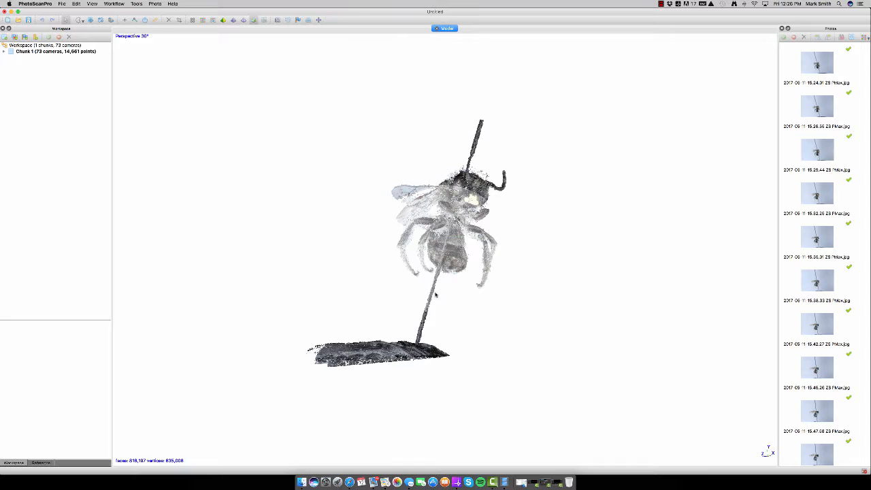
pyautogui.moveTo(509, 259); pyautogui.dragTo(467, 251)
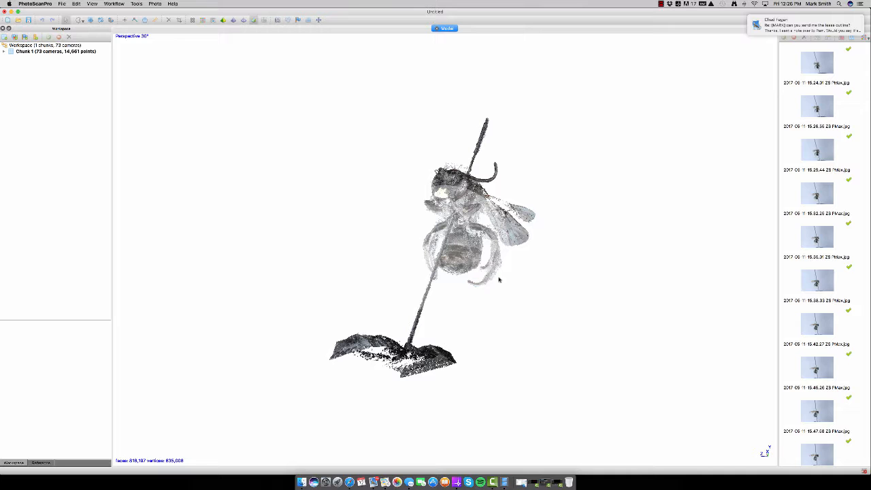
pyautogui.moveTo(503, 268)
pyautogui.mouseDown()
pyautogui.moveTo(480, 296)
pyautogui.moveTo(507, 276)
pyautogui.mouseUp()
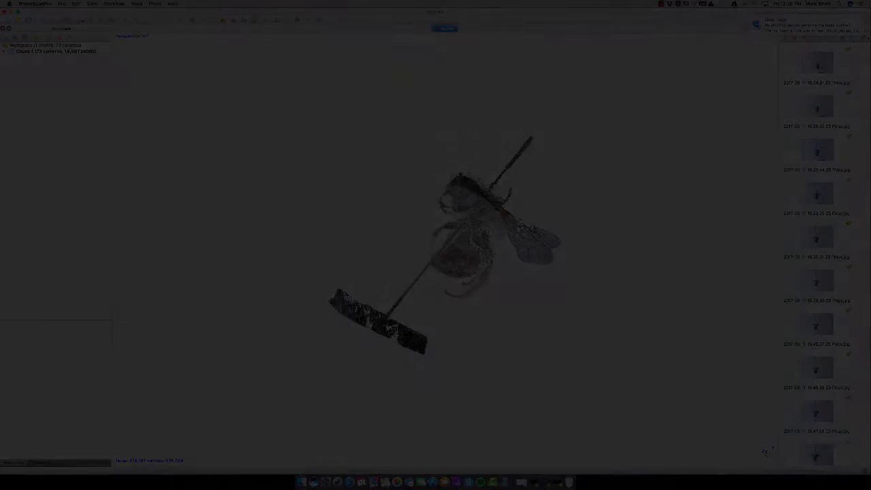